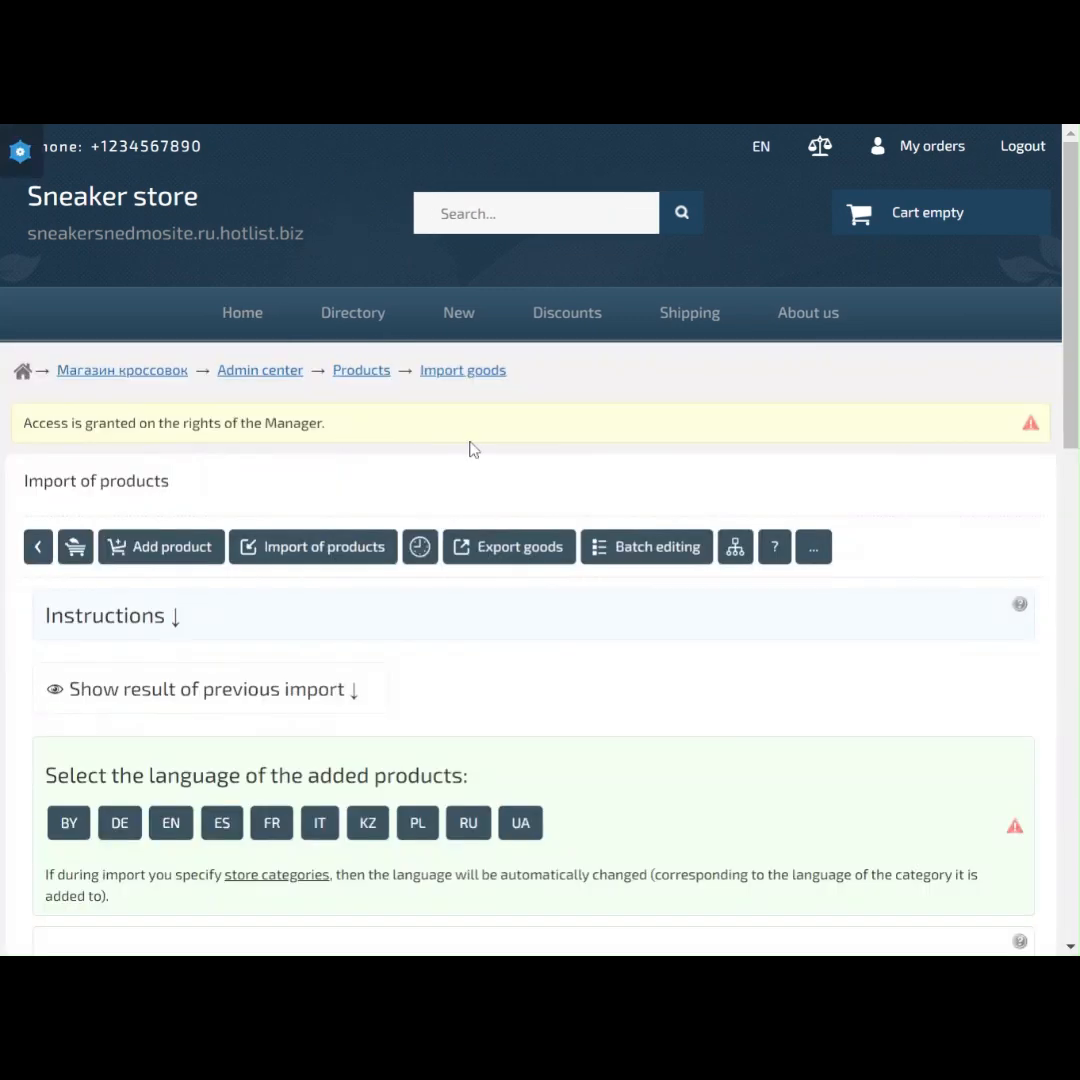
- Choose EN as the language of the added products and upload export_products.zip for import
left_click_drag(1071, 329, 1073, 440)
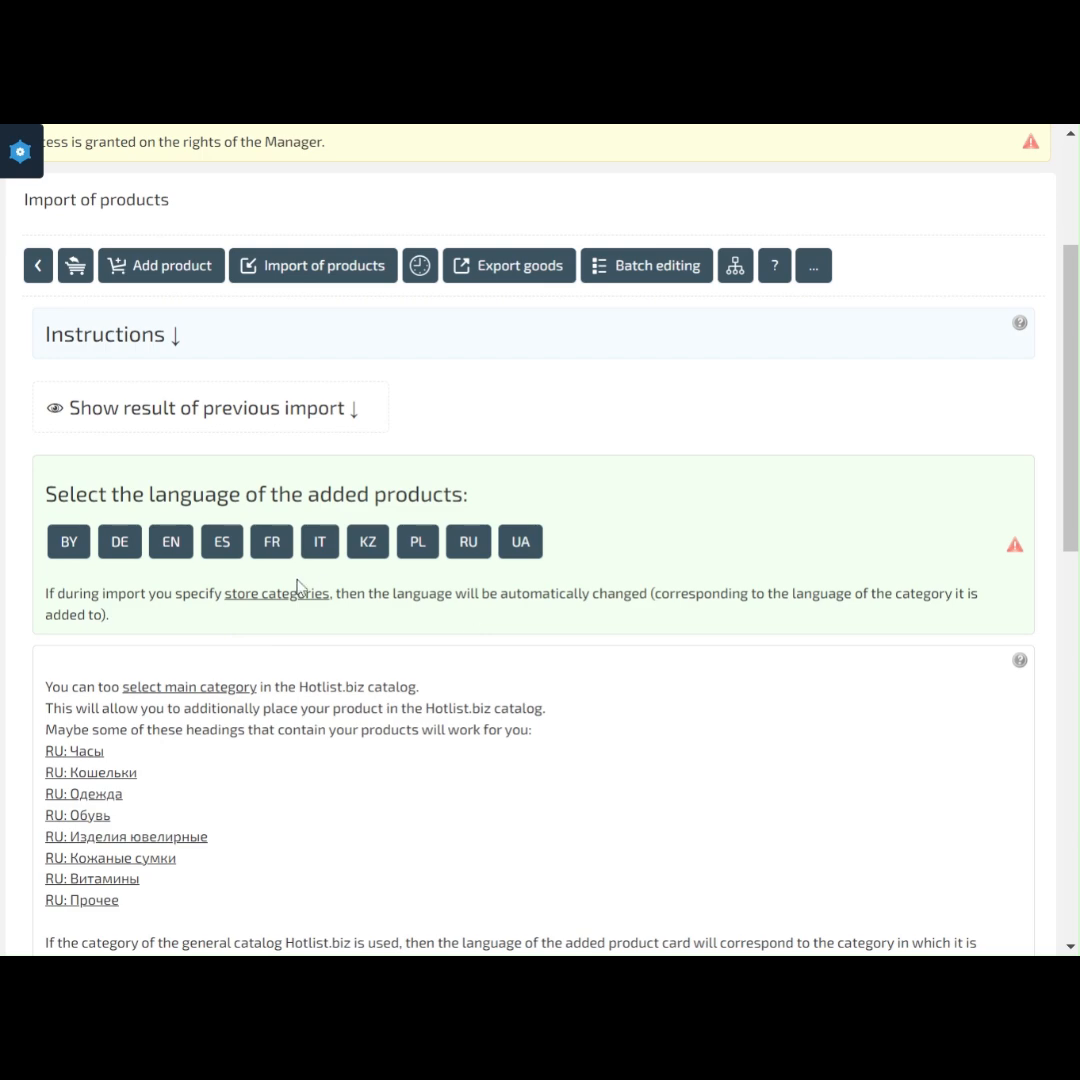
left_click(172, 543)
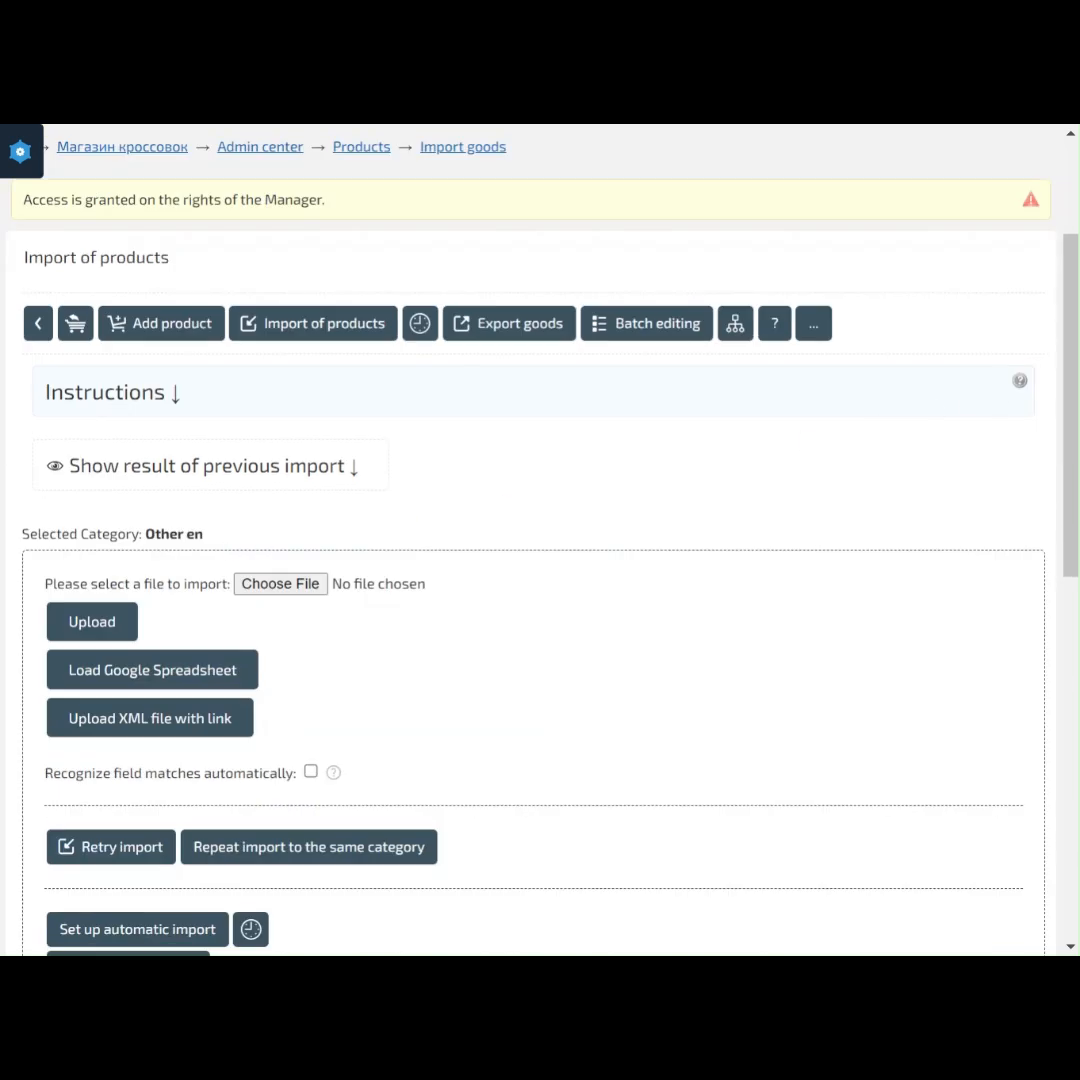
left_click_drag(1073, 333, 1069, 391)
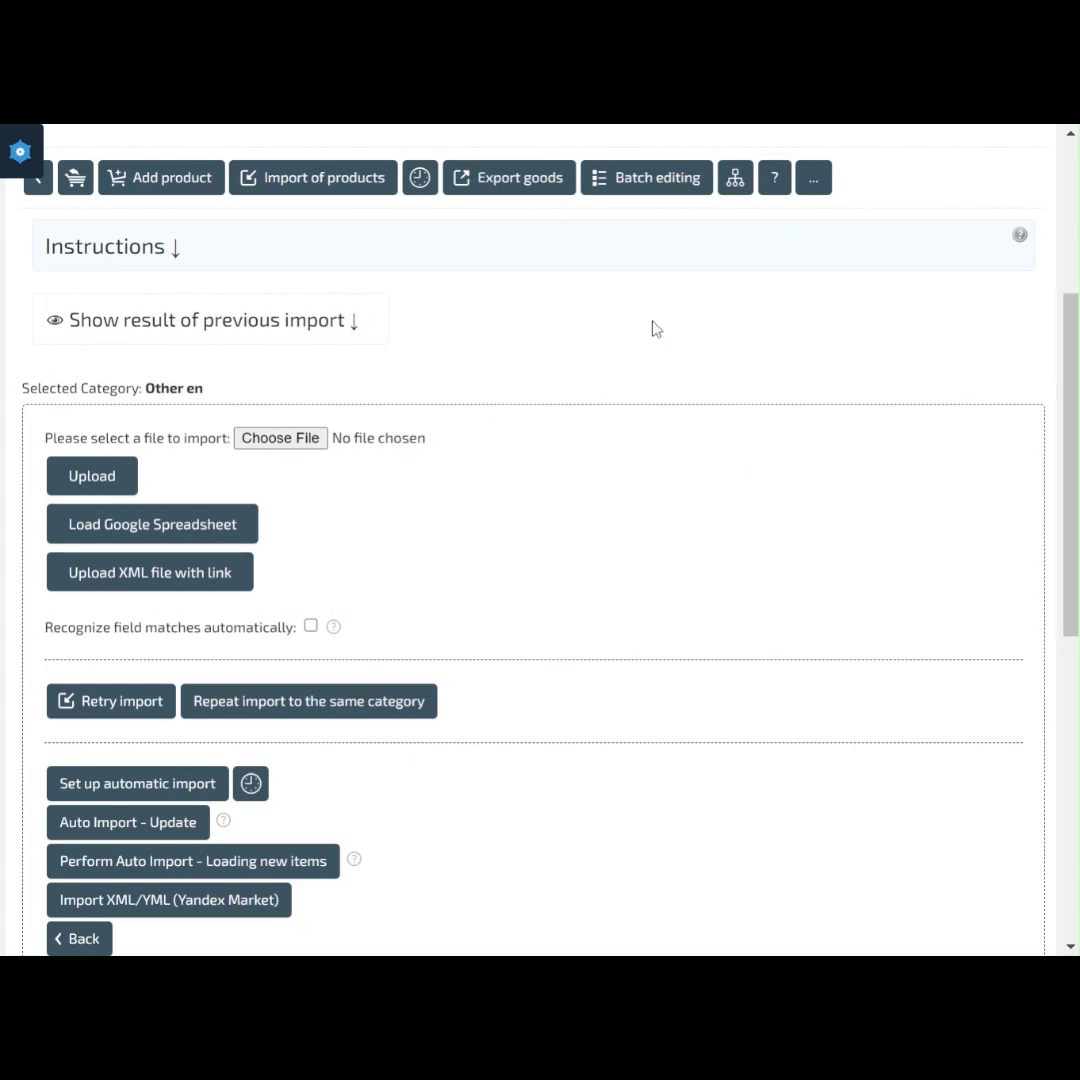
left_click(311, 627)
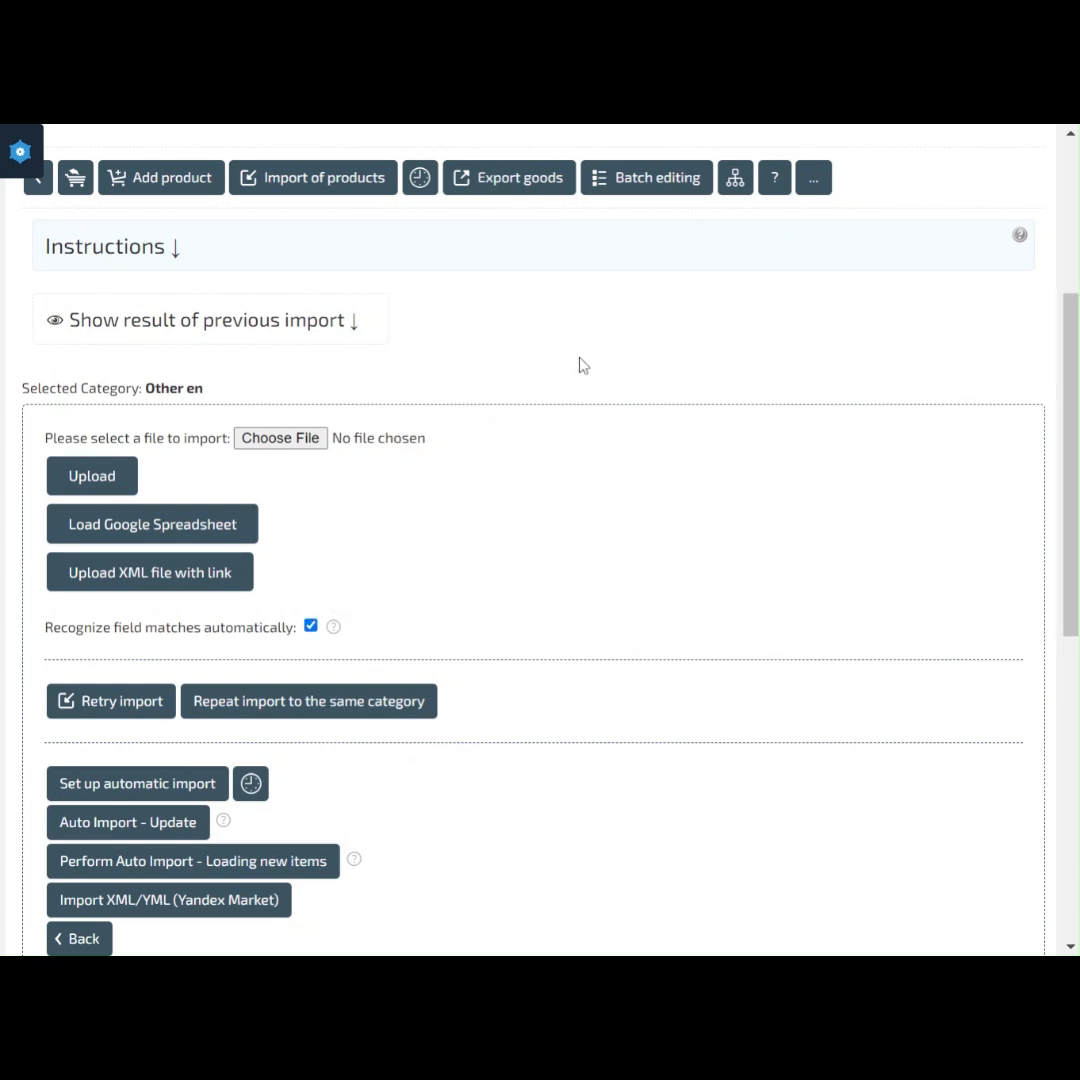
left_click(311, 627)
mouse_move(336, 630)
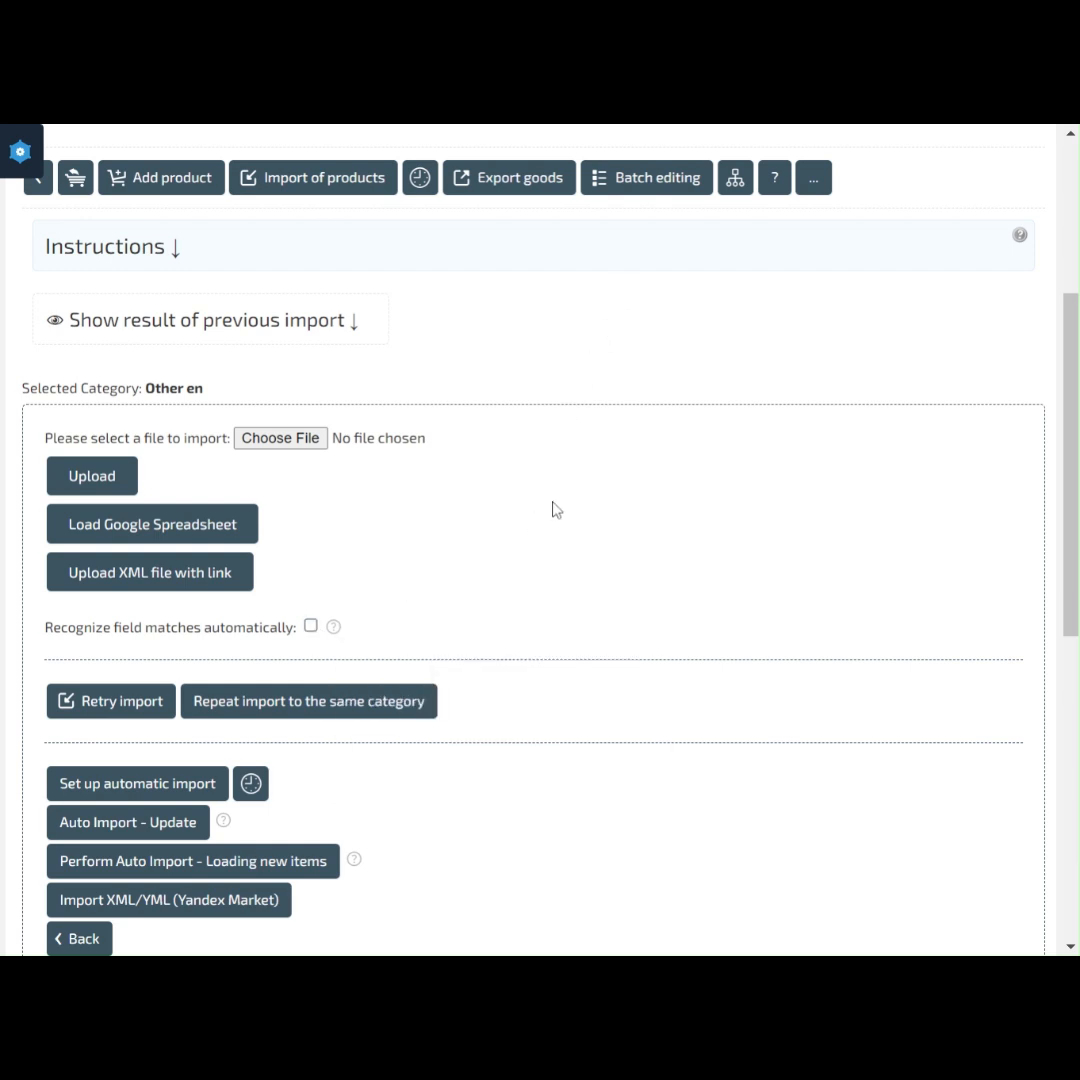
left_click(282, 438)
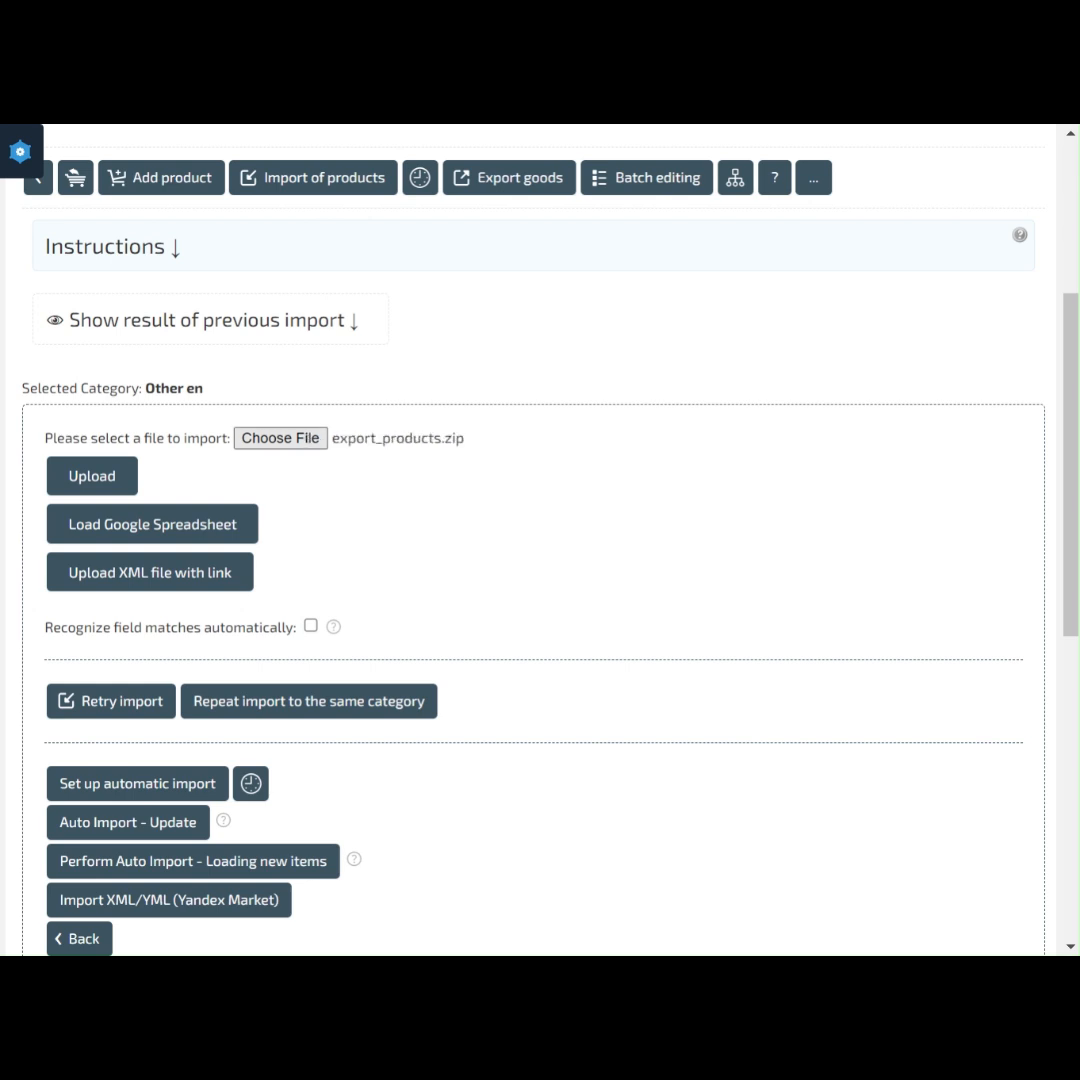
left_click(92, 477)
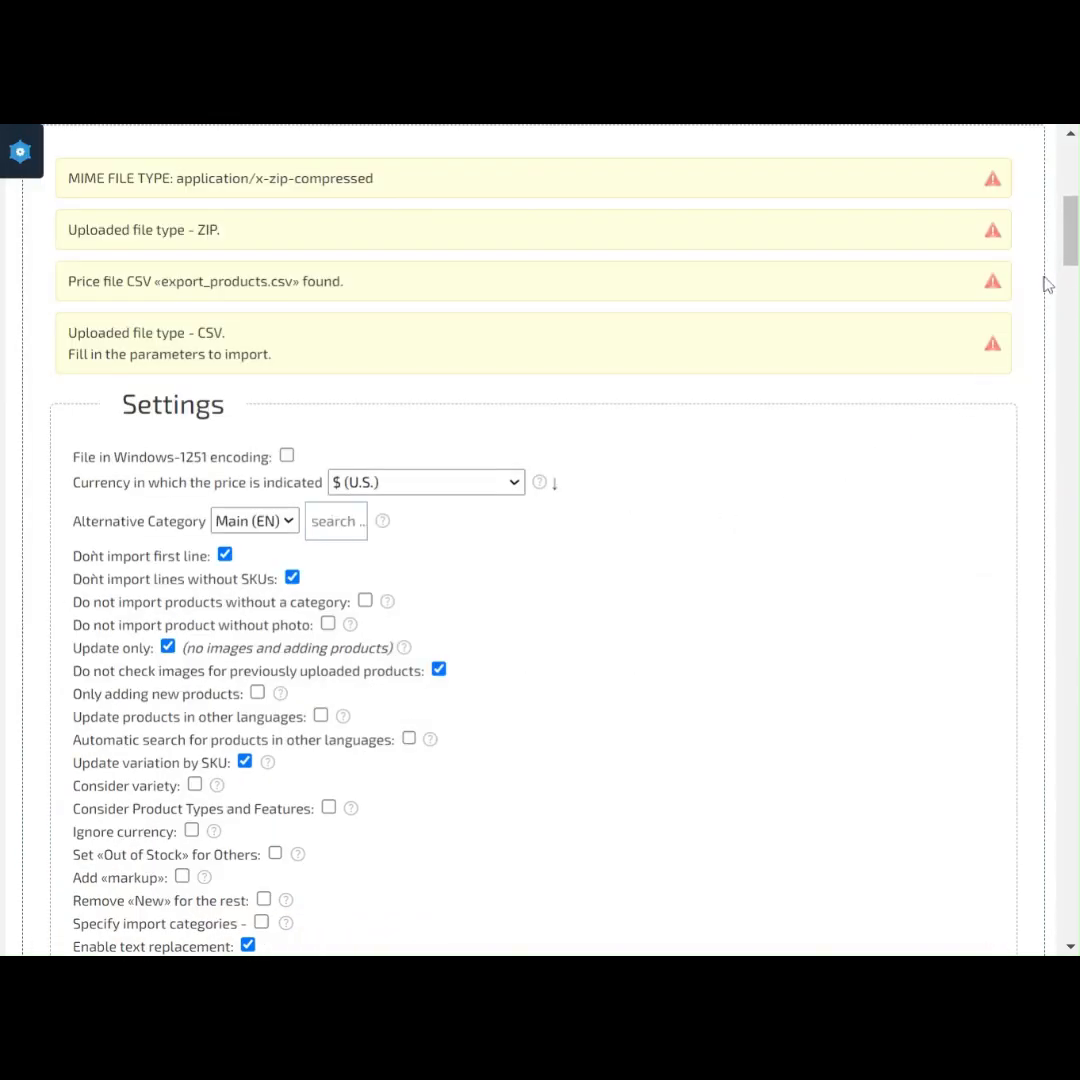
- Review the help notes on the currency and other import settings, and turn off Update only
left_click_drag(1068, 251, 1070, 266)
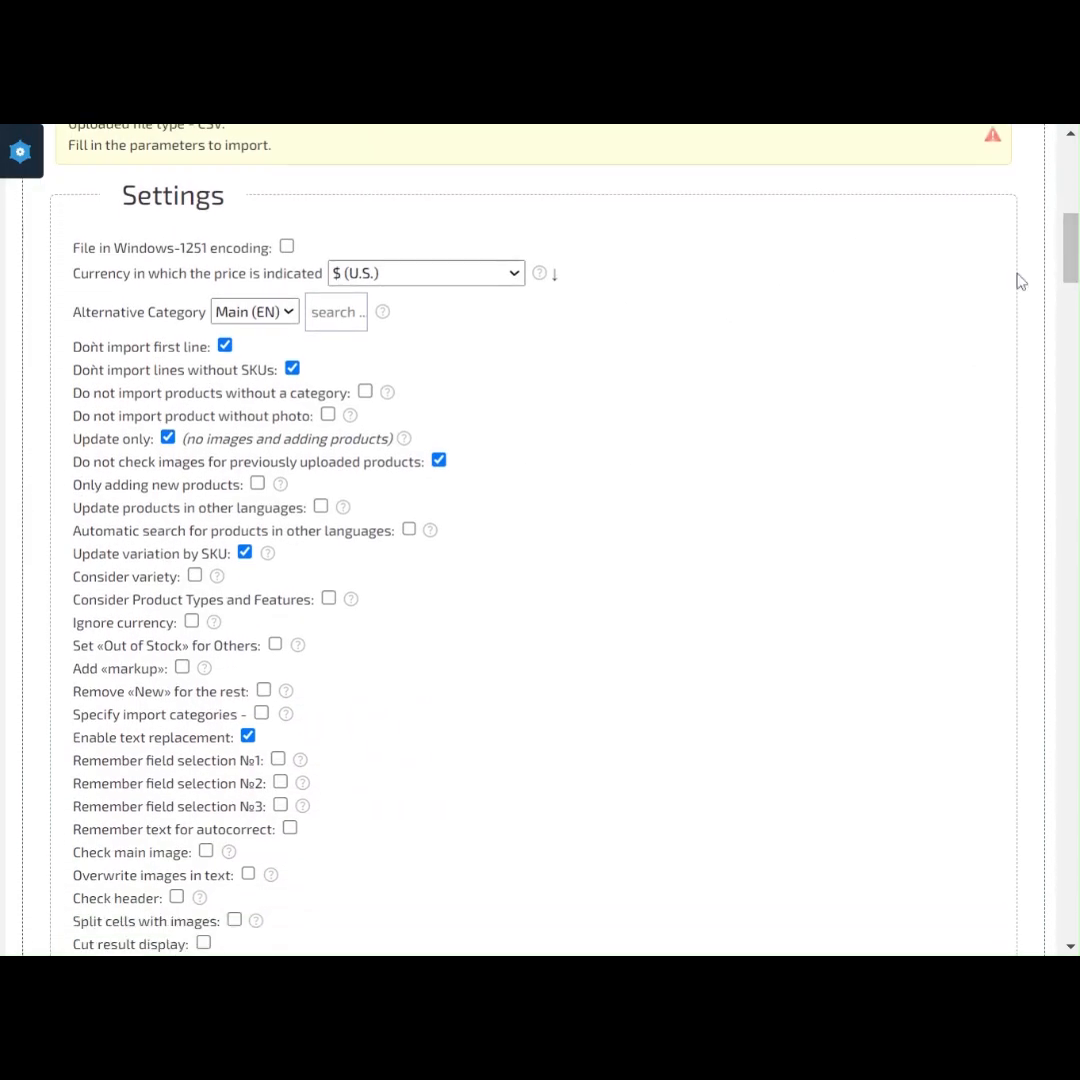
left_click(541, 274)
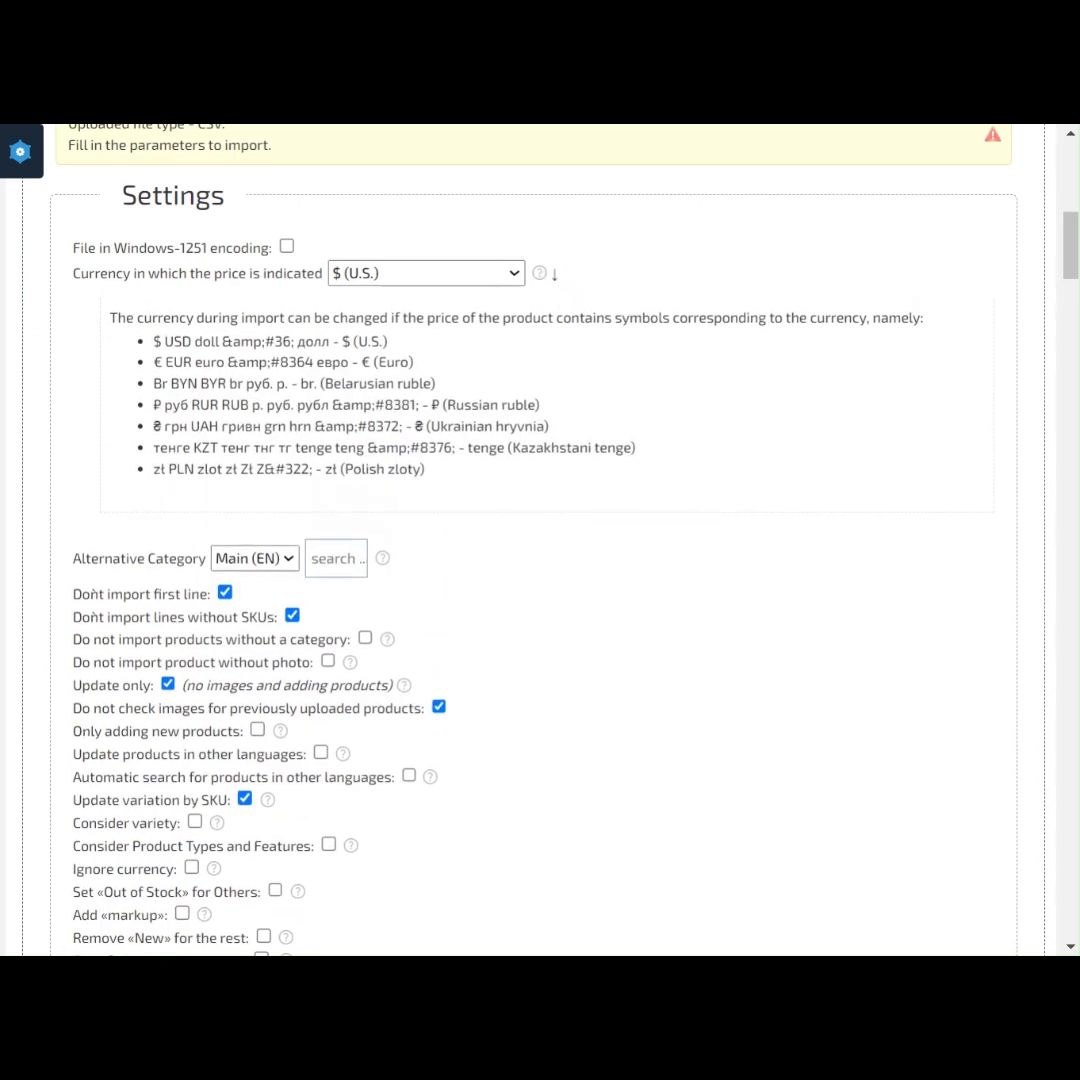
left_click(542, 274)
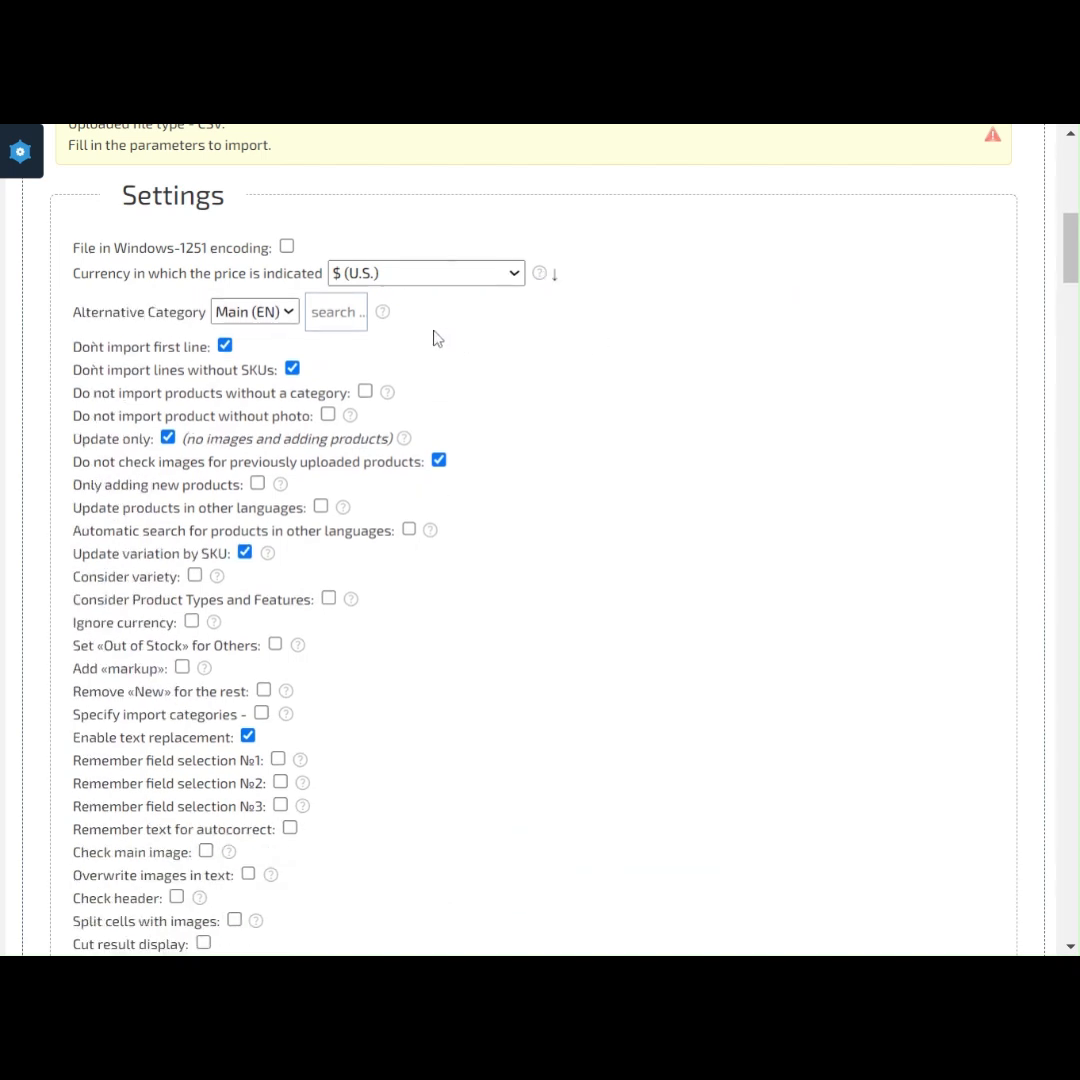
mouse_move(389, 323)
mouse_move(405, 440)
left_click(167, 439)
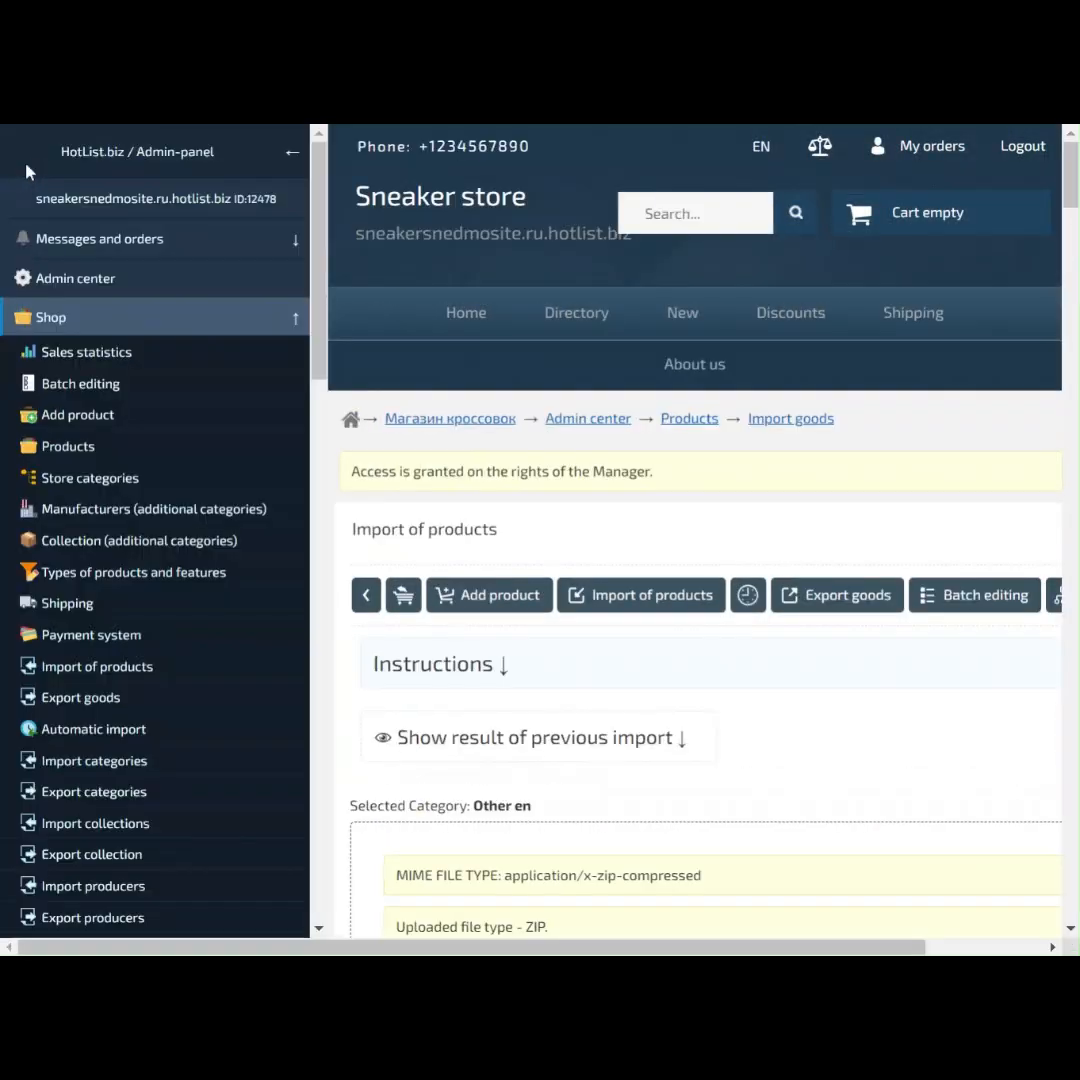
- Look through the store's product list and show the result of the previous import
left_click(70, 447)
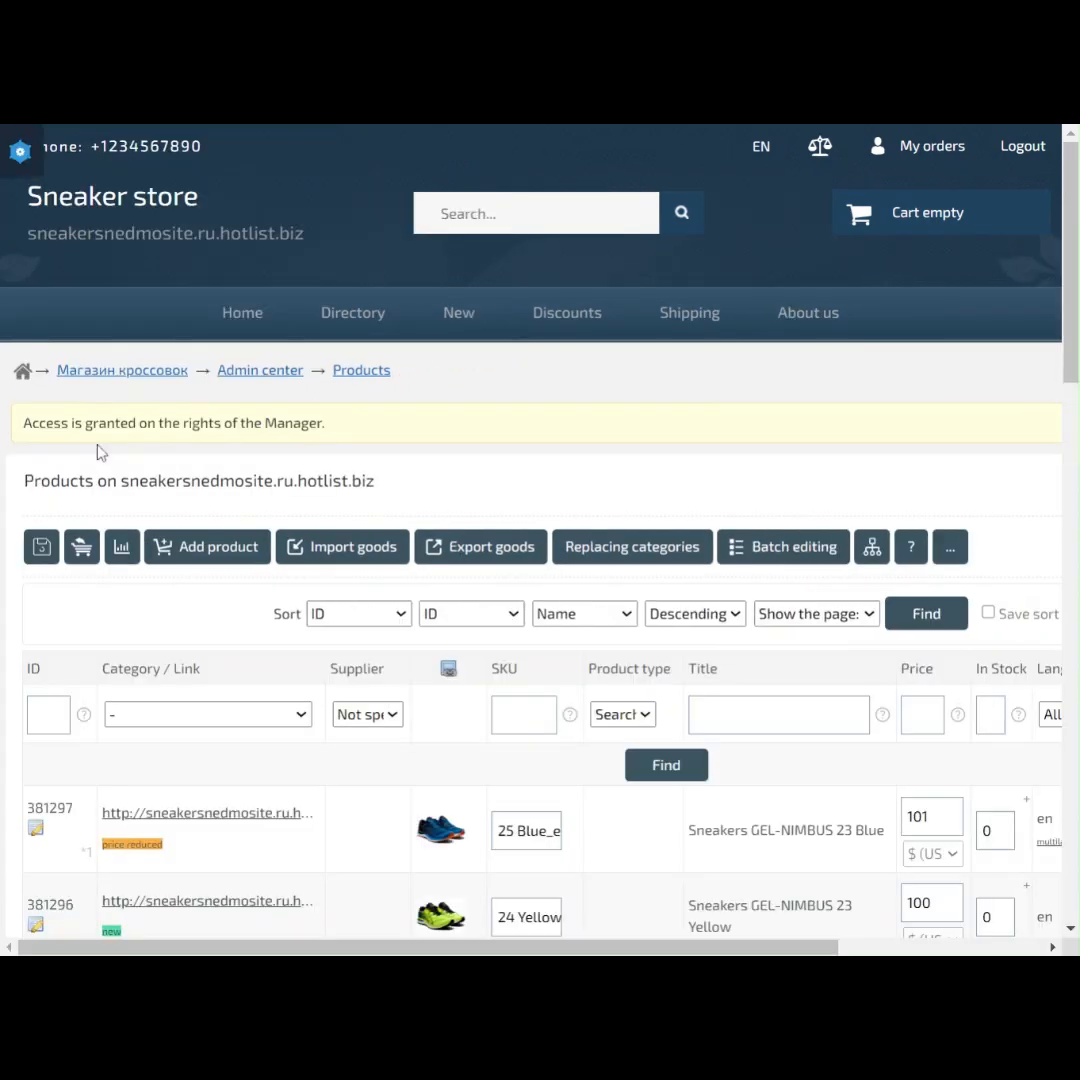
scroll(1070, 345, "down", 3)
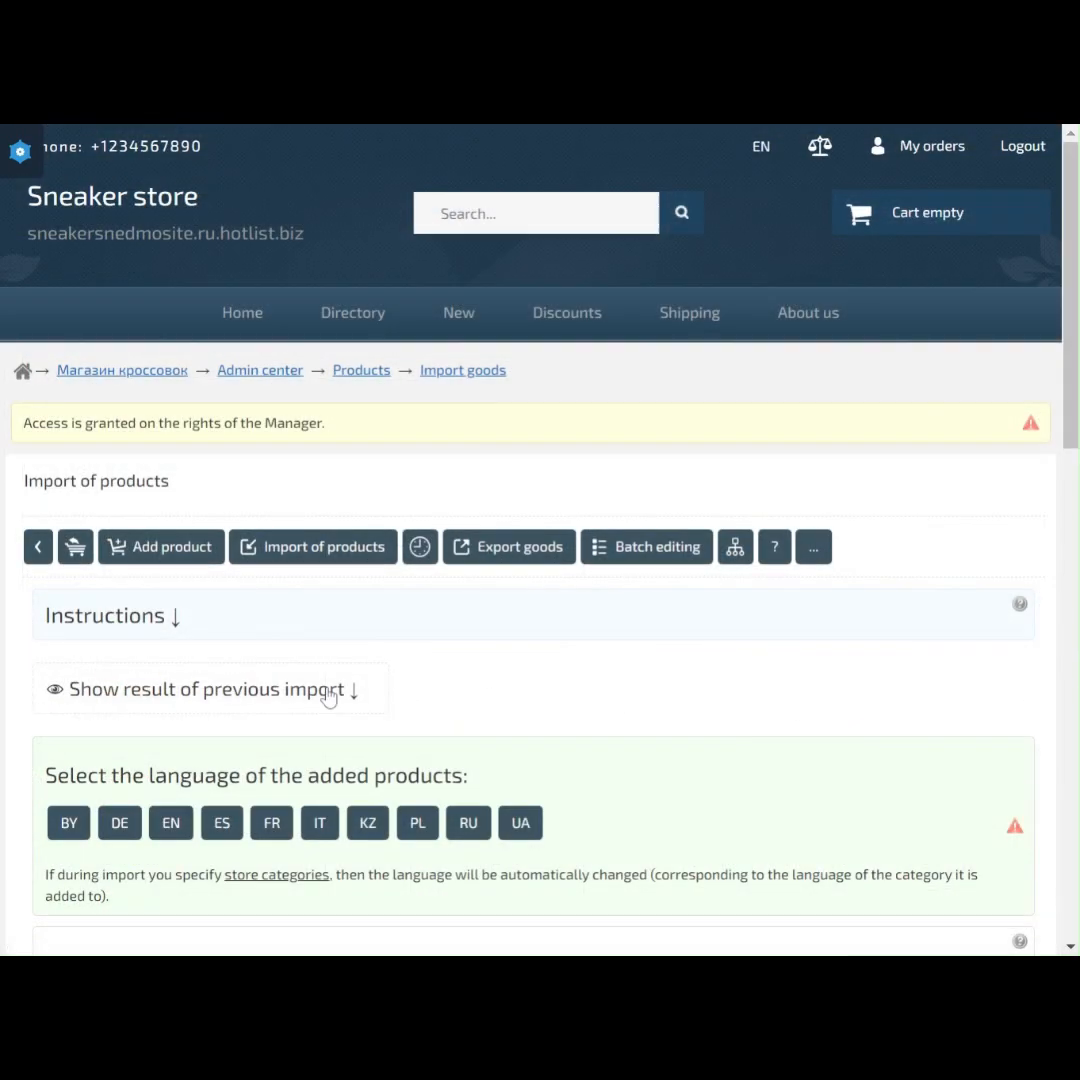
left_click(326, 697)
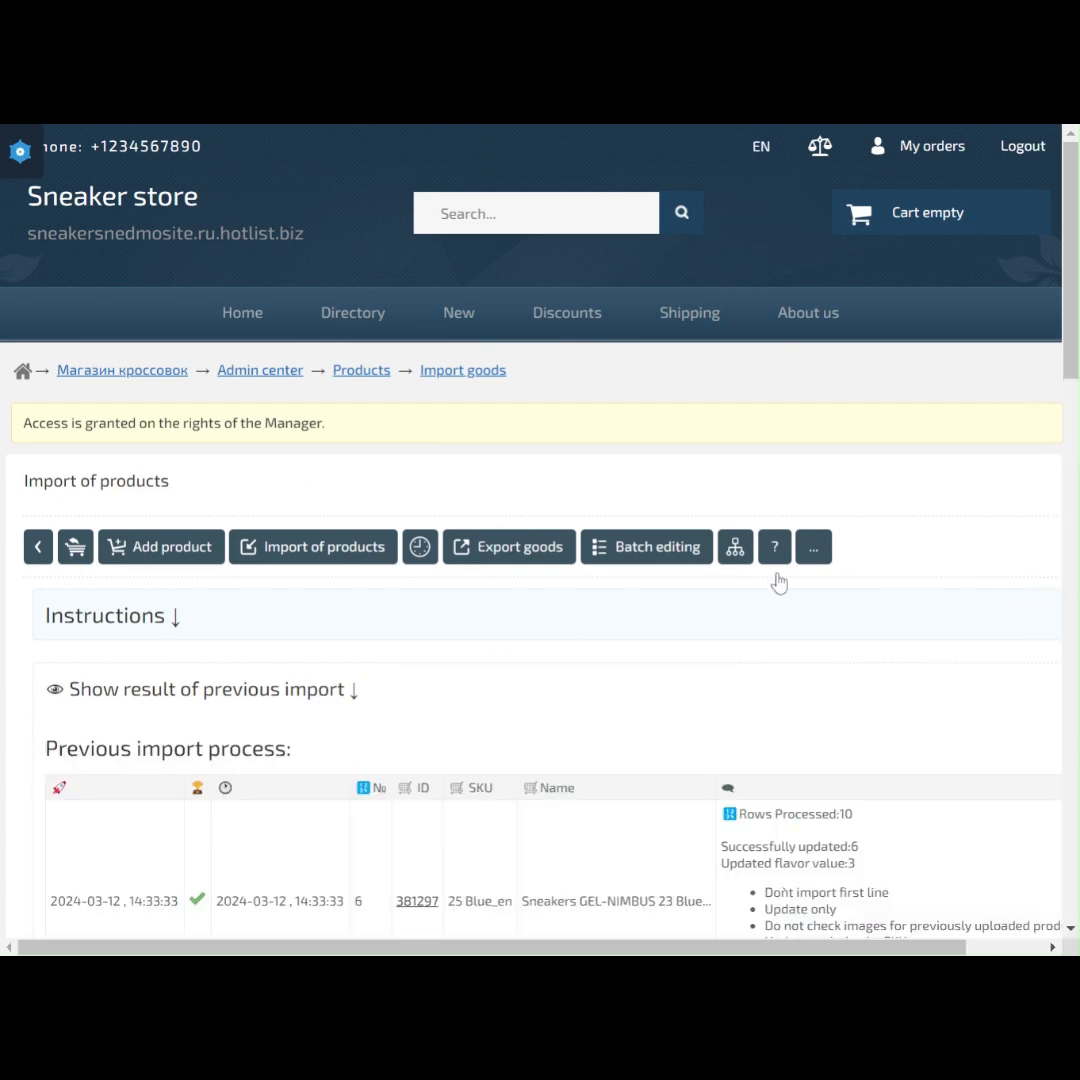
left_click_drag(1072, 362, 1053, 499)
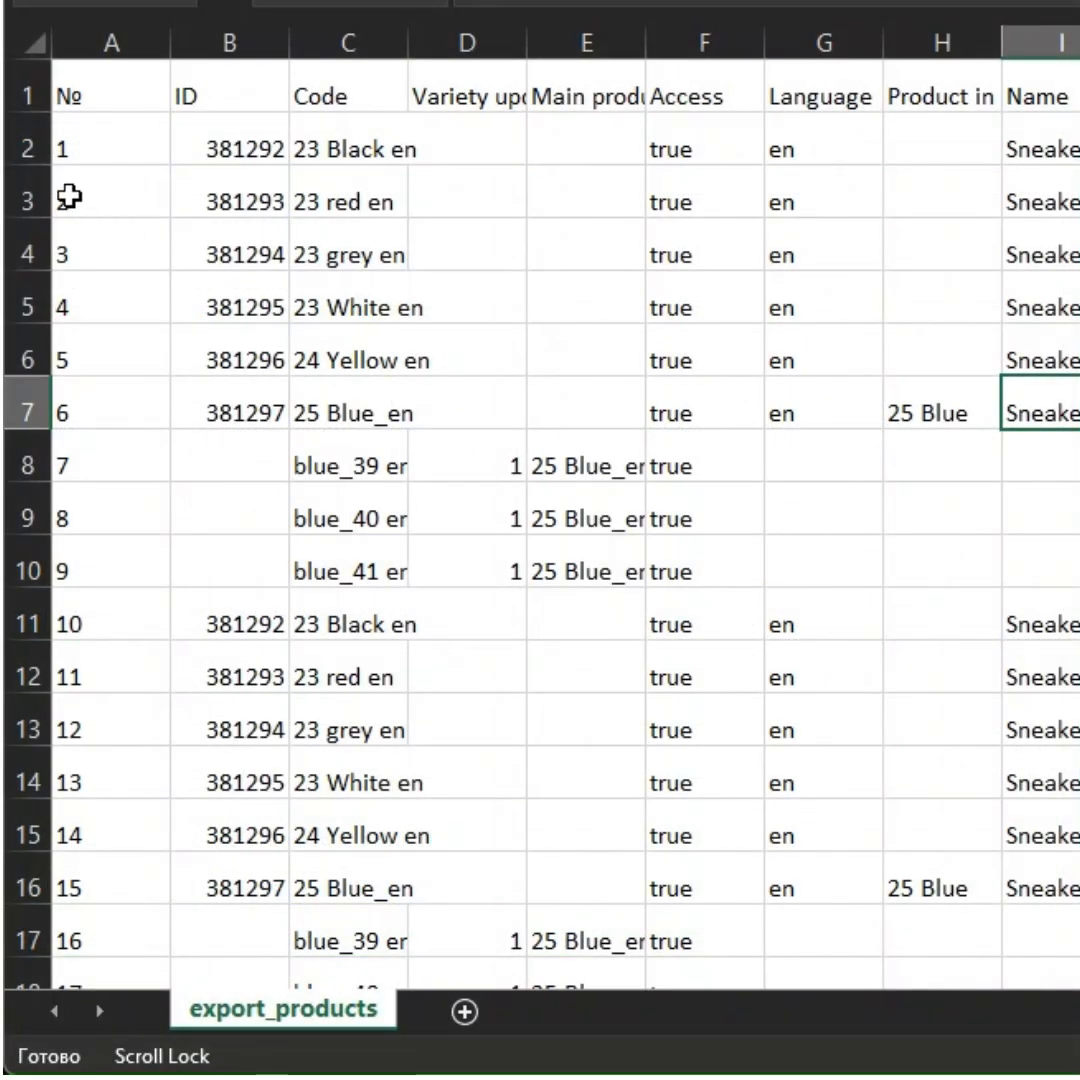
- Switch to the export_products sheet in Excel and select rows 2 to 10
left_click(20, 150)
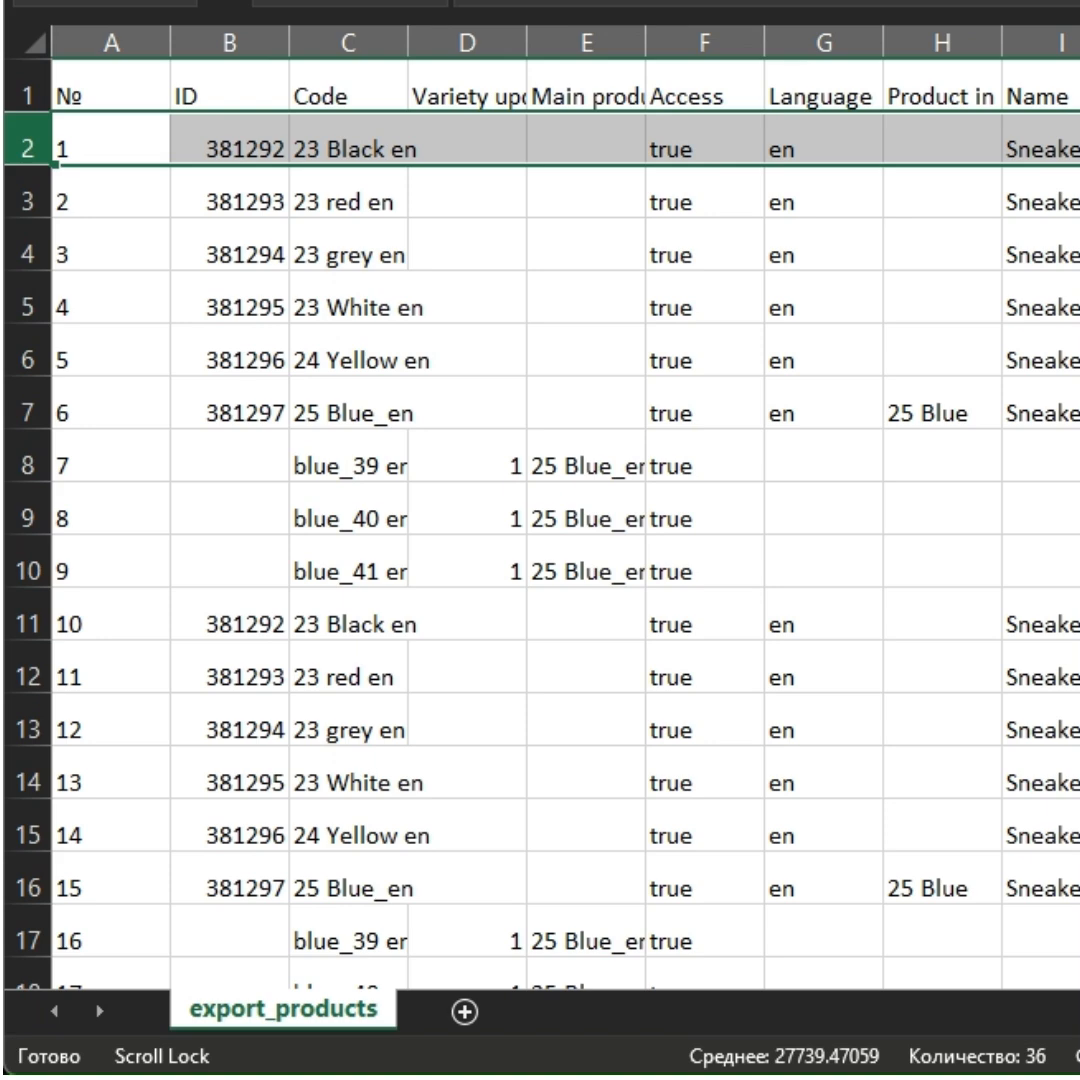
key("Down")
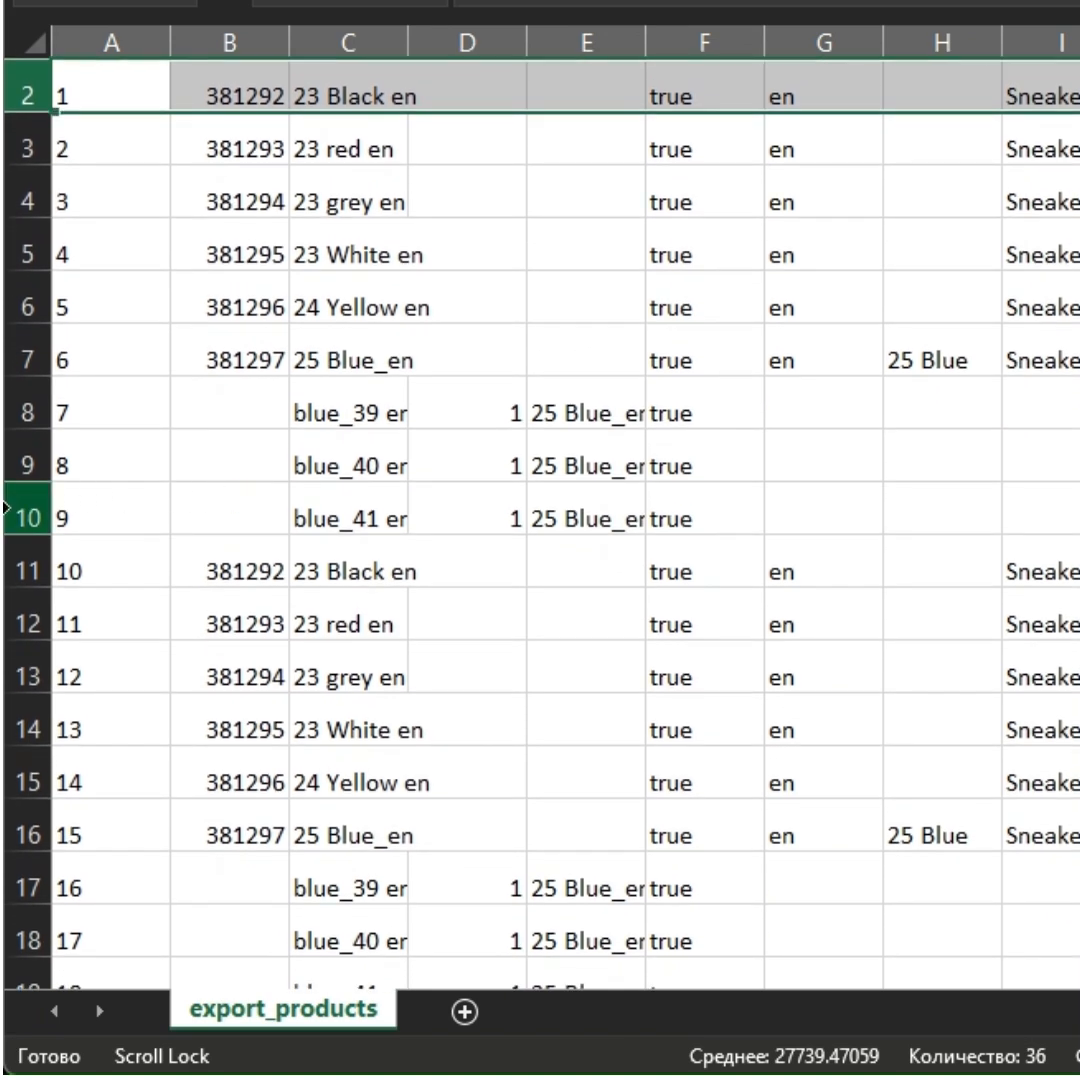
left_click(8, 509, "shift")
right_click(20, 514)
left_click(116, 858)
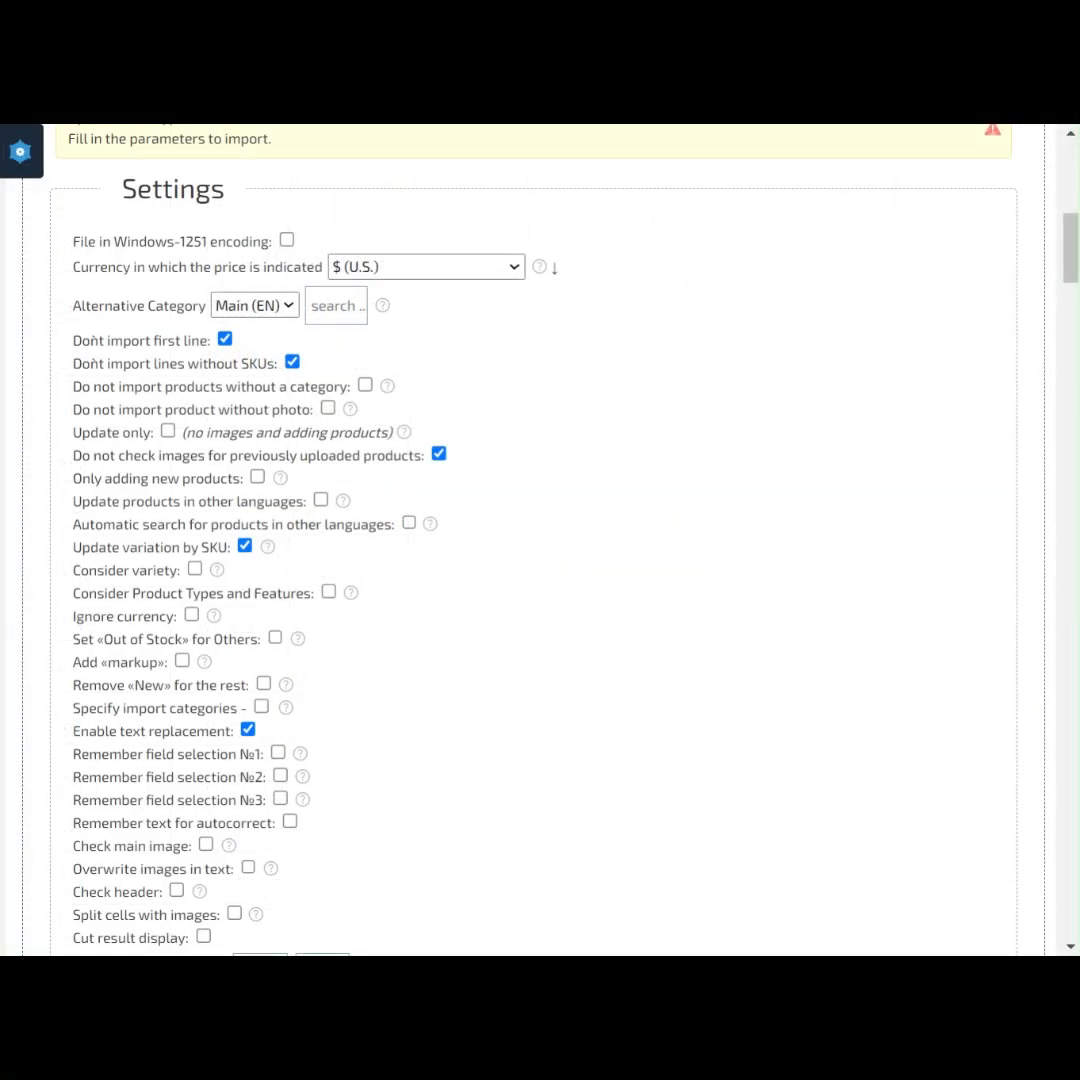
- Back in the store's import settings, match the Code field to Code/SKU and the Stock field to Product availability / Stock
left_click_drag(1070, 240, 1061, 368)
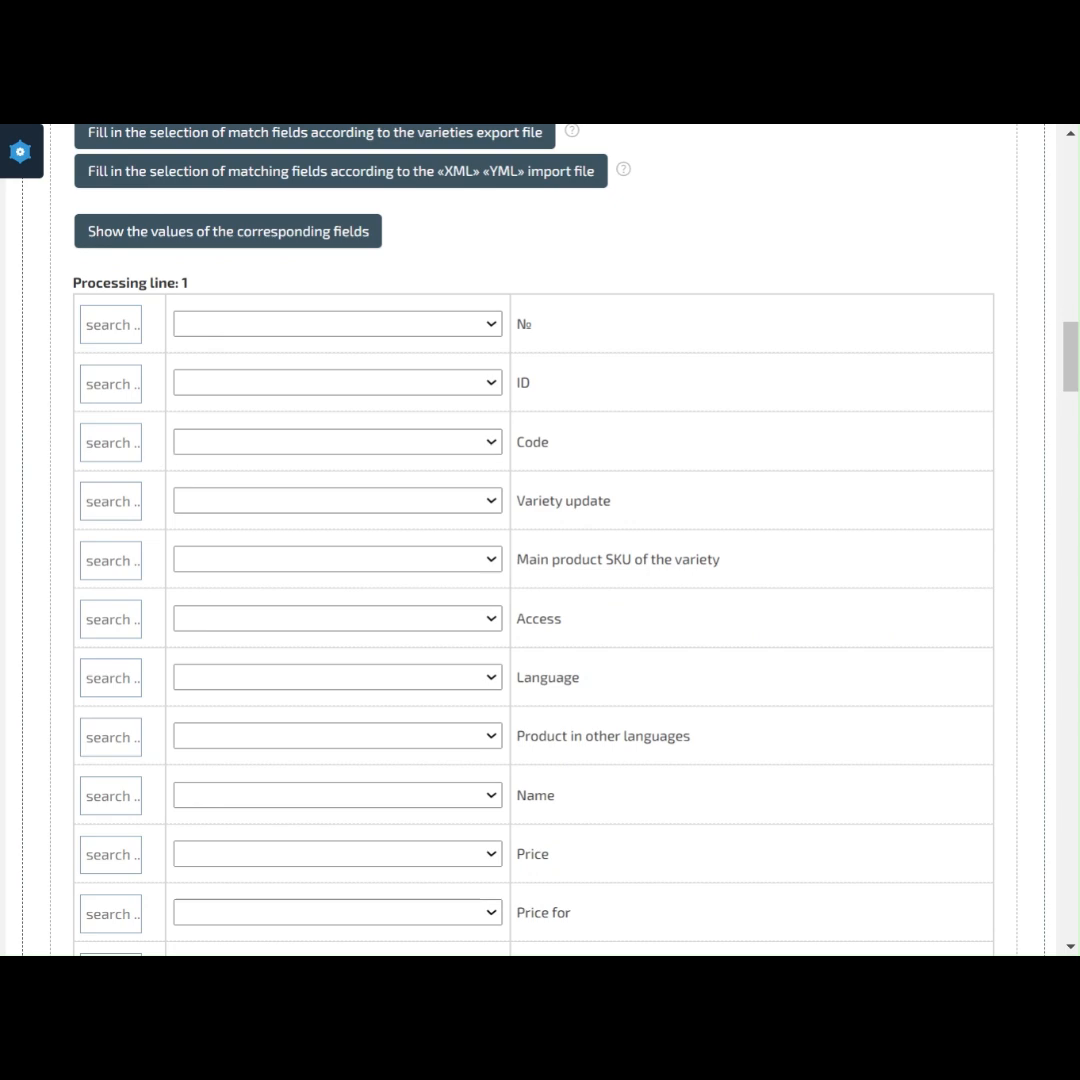
left_click(111, 442)
type("code")
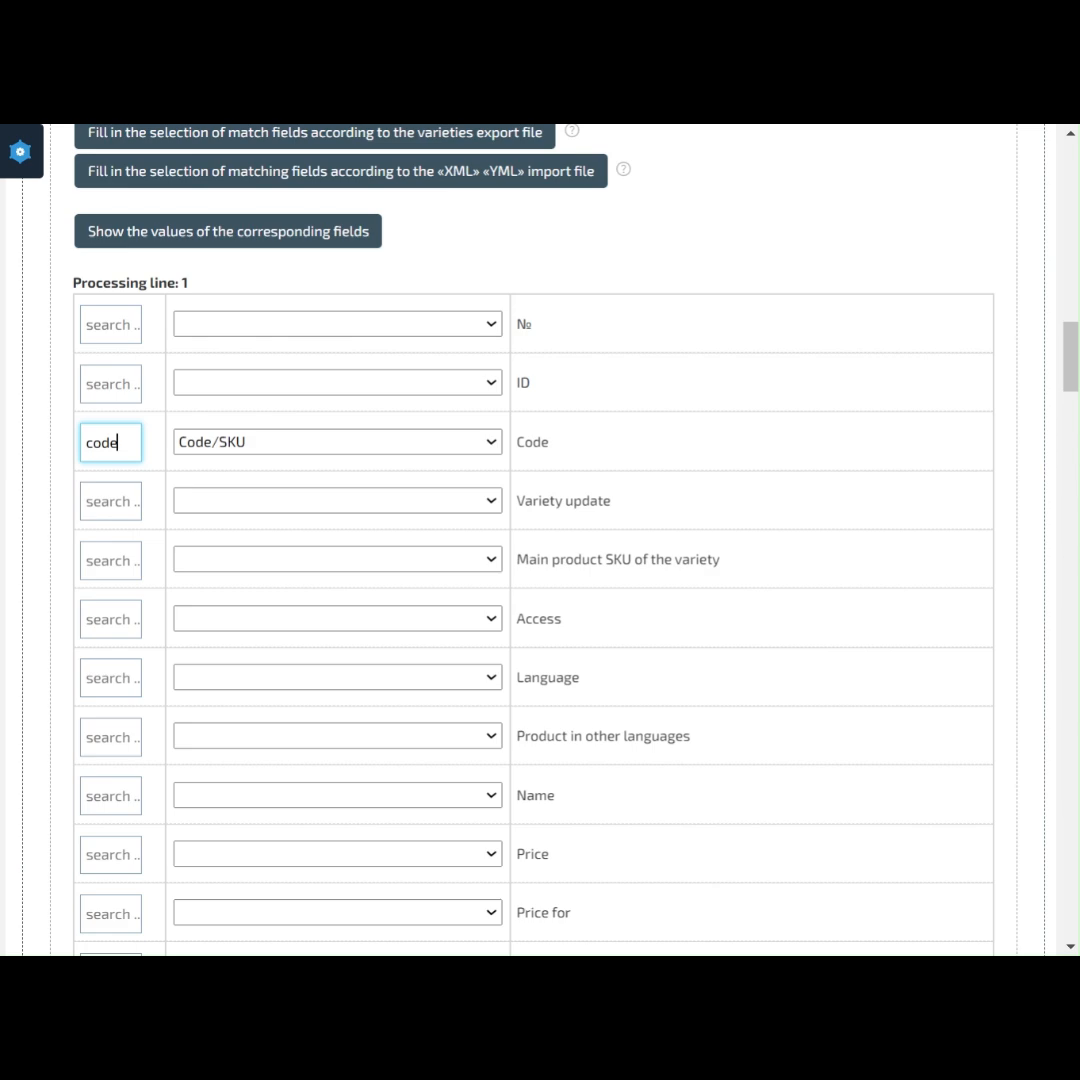
left_click_drag(1072, 374, 1072, 387)
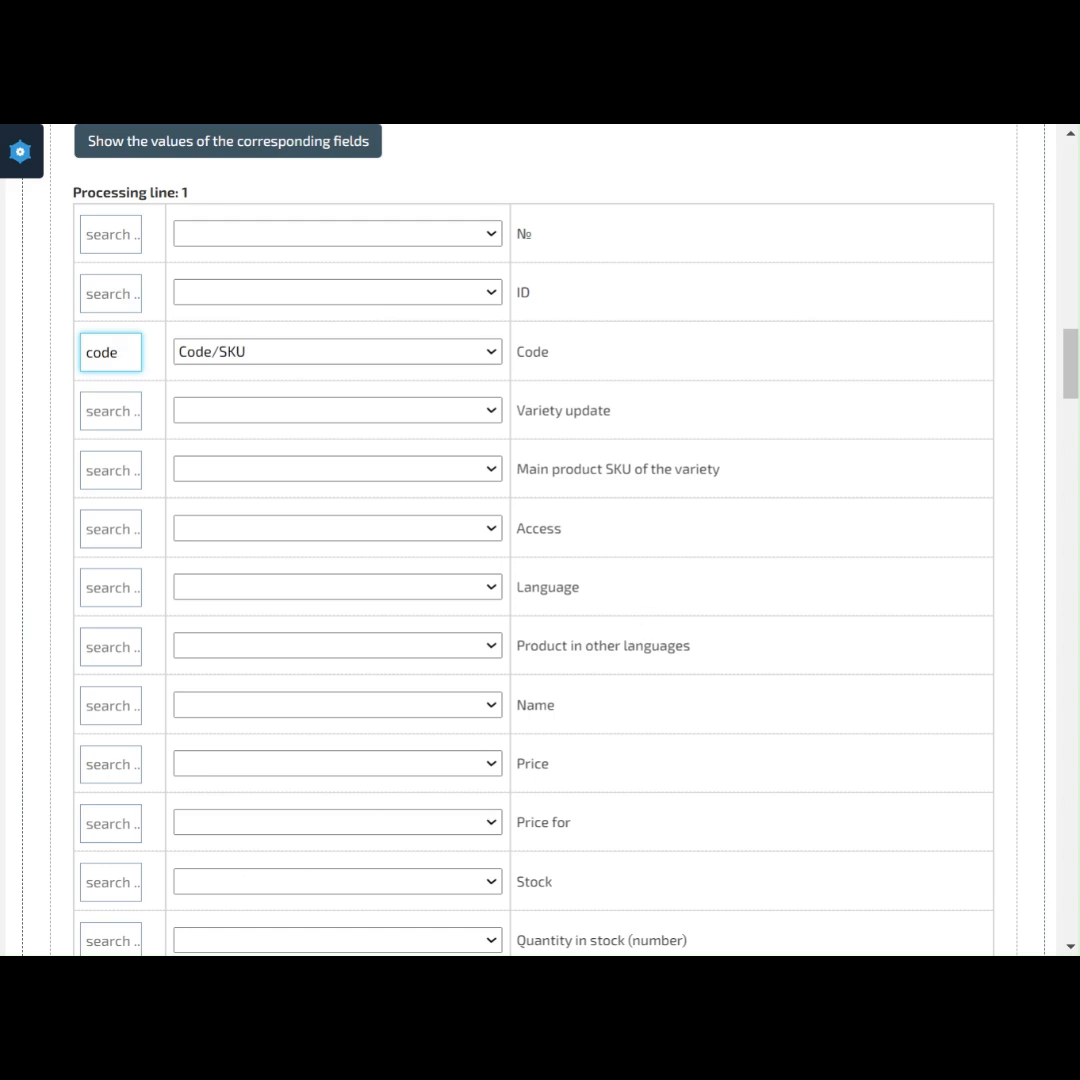
left_click(109, 882)
type("stock")
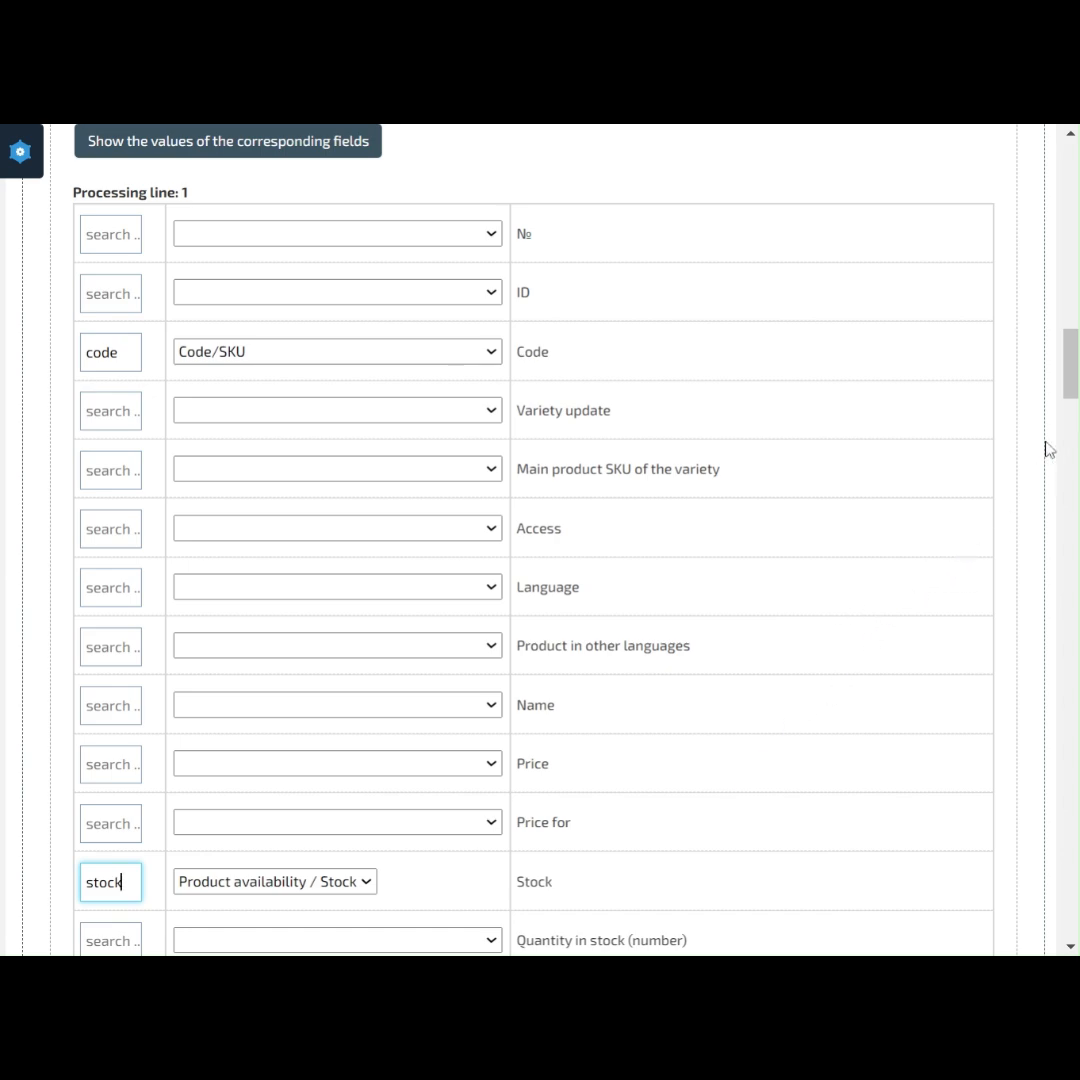
- Match the Name field to Product name (Product name) and the Category field to Category (Title)
left_click(1074, 382)
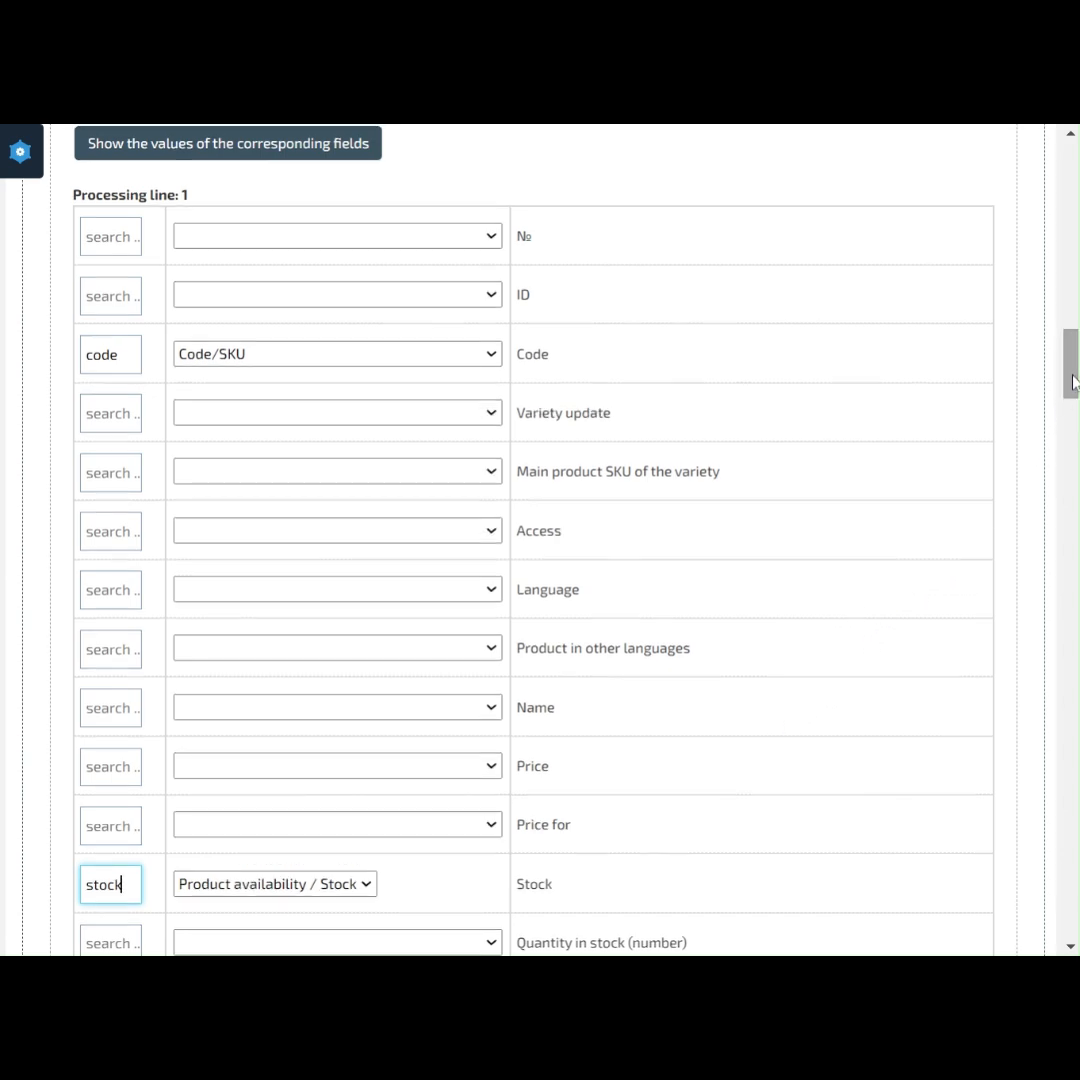
left_click_drag(1072, 366, 1073, 382)
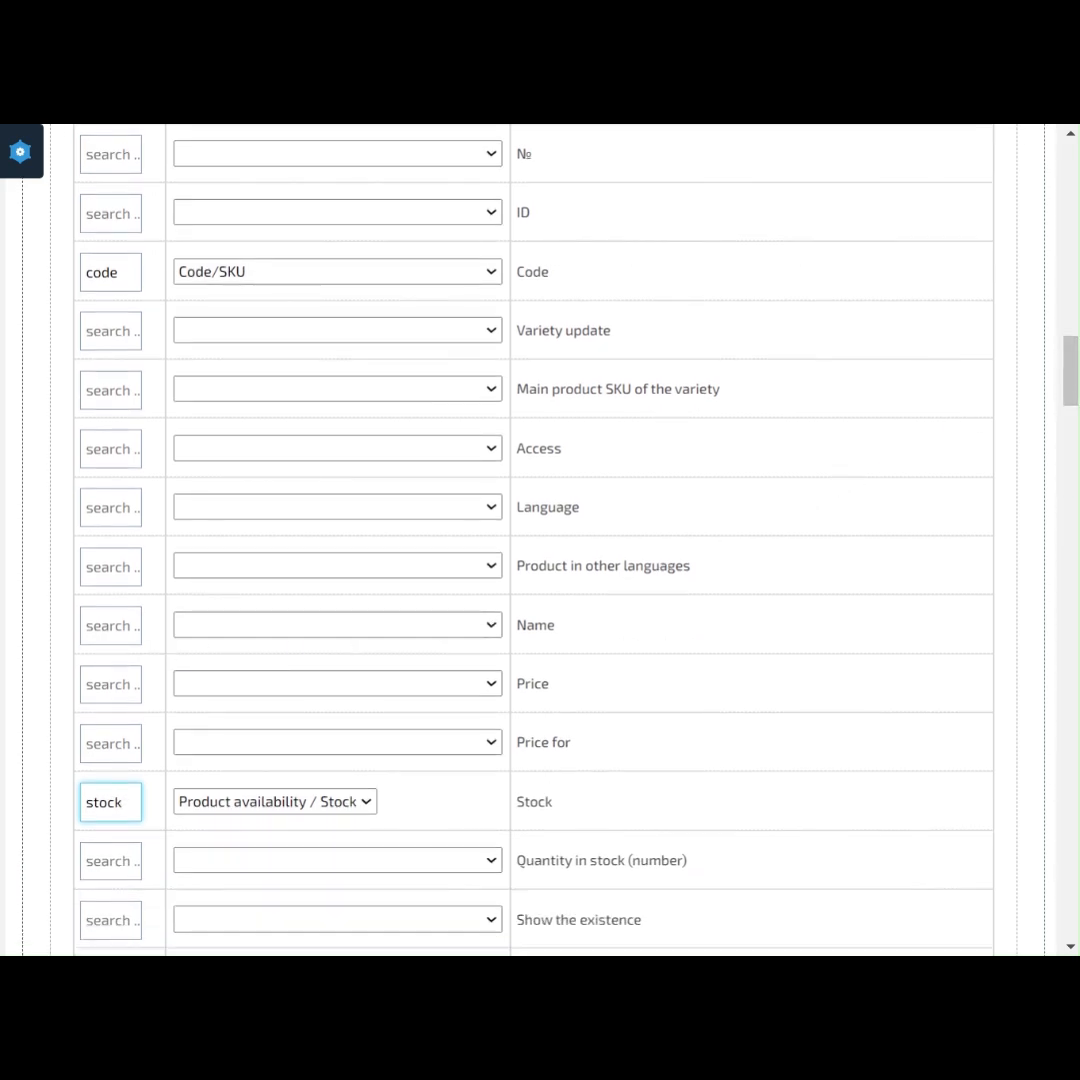
left_click(110, 626)
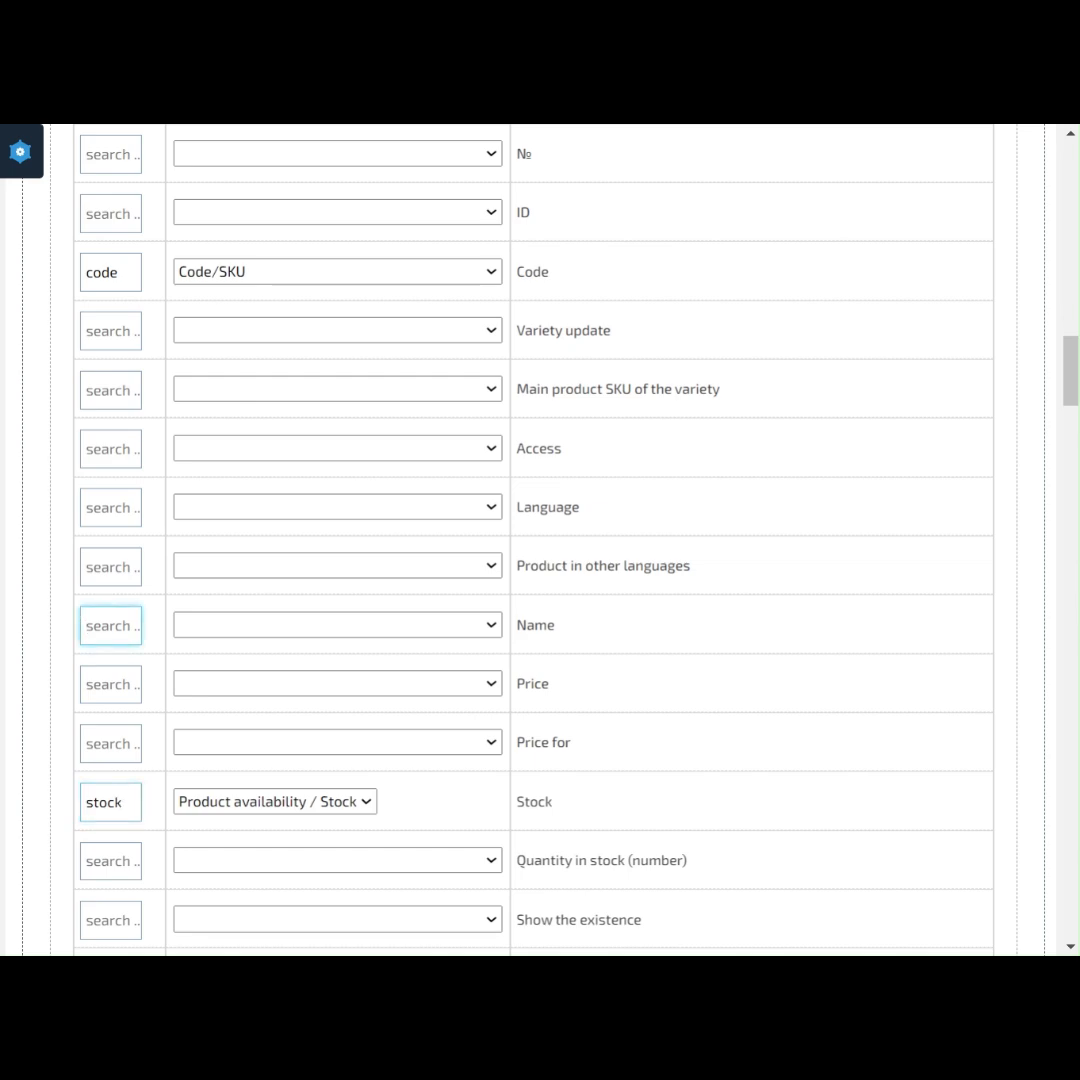
type("name")
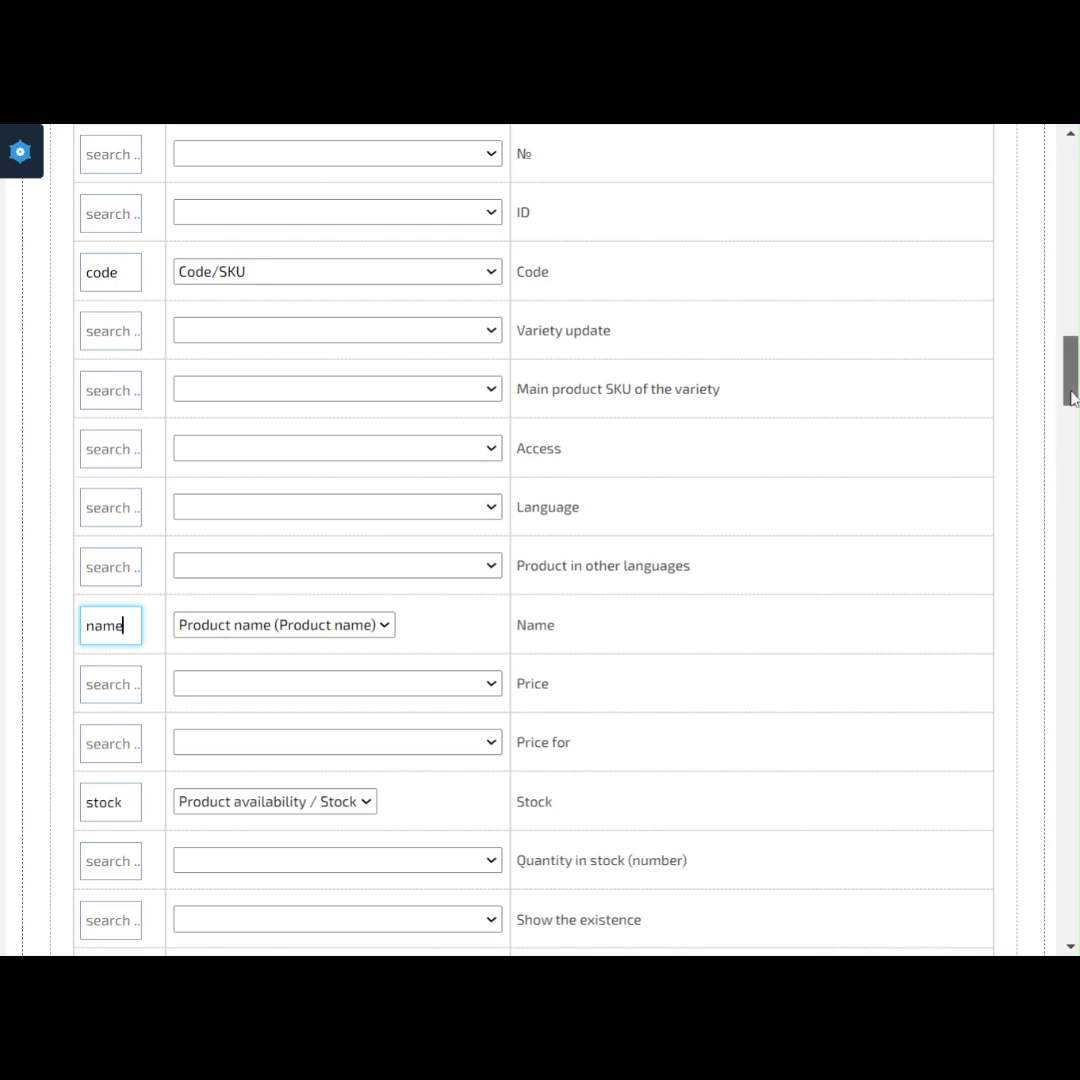
left_click_drag(1068, 393, 1066, 418)
left_click_drag(1063, 415, 1063, 416)
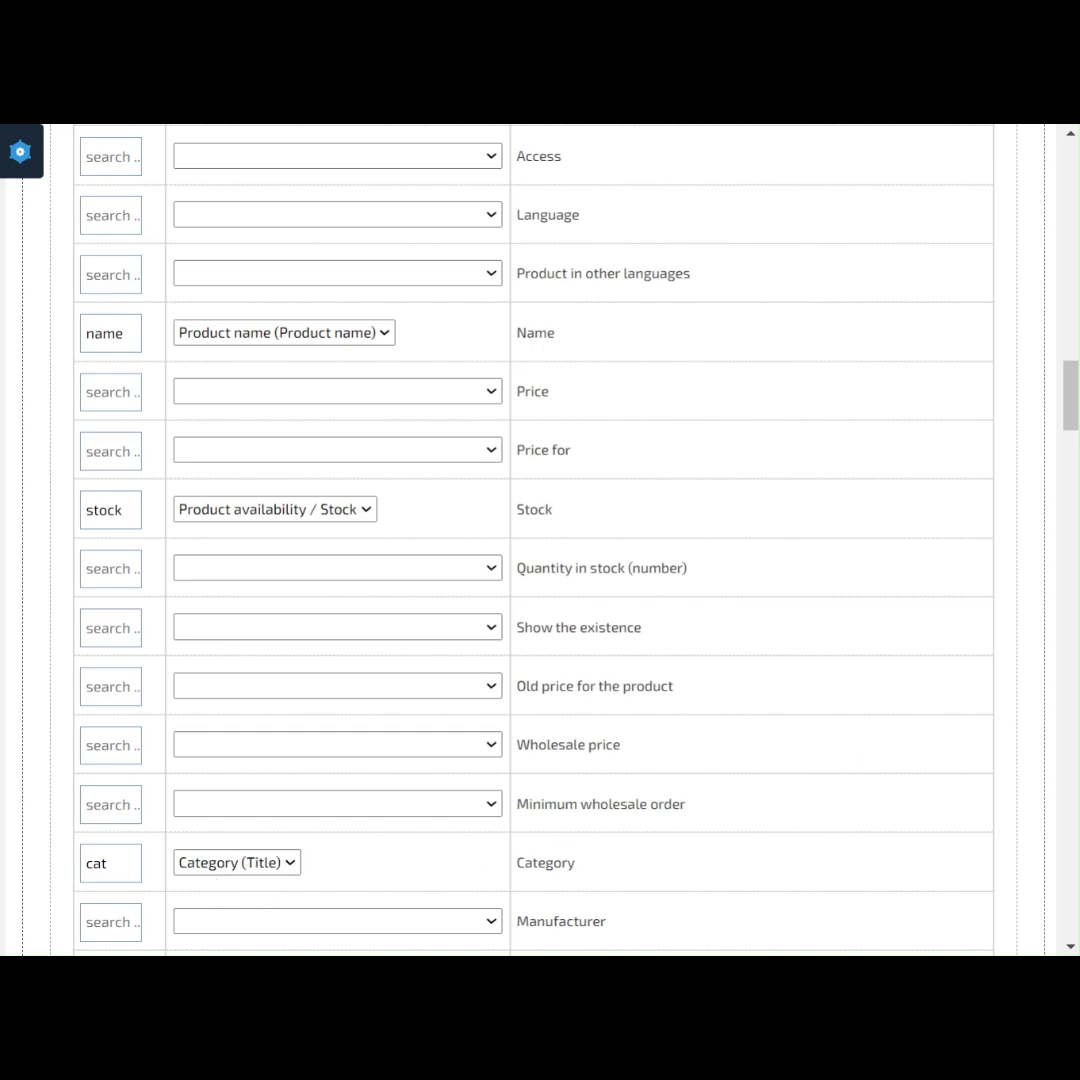
- Start the product import with the matched fields and review its processing log
left_click_drag(1070, 423, 1041, 844)
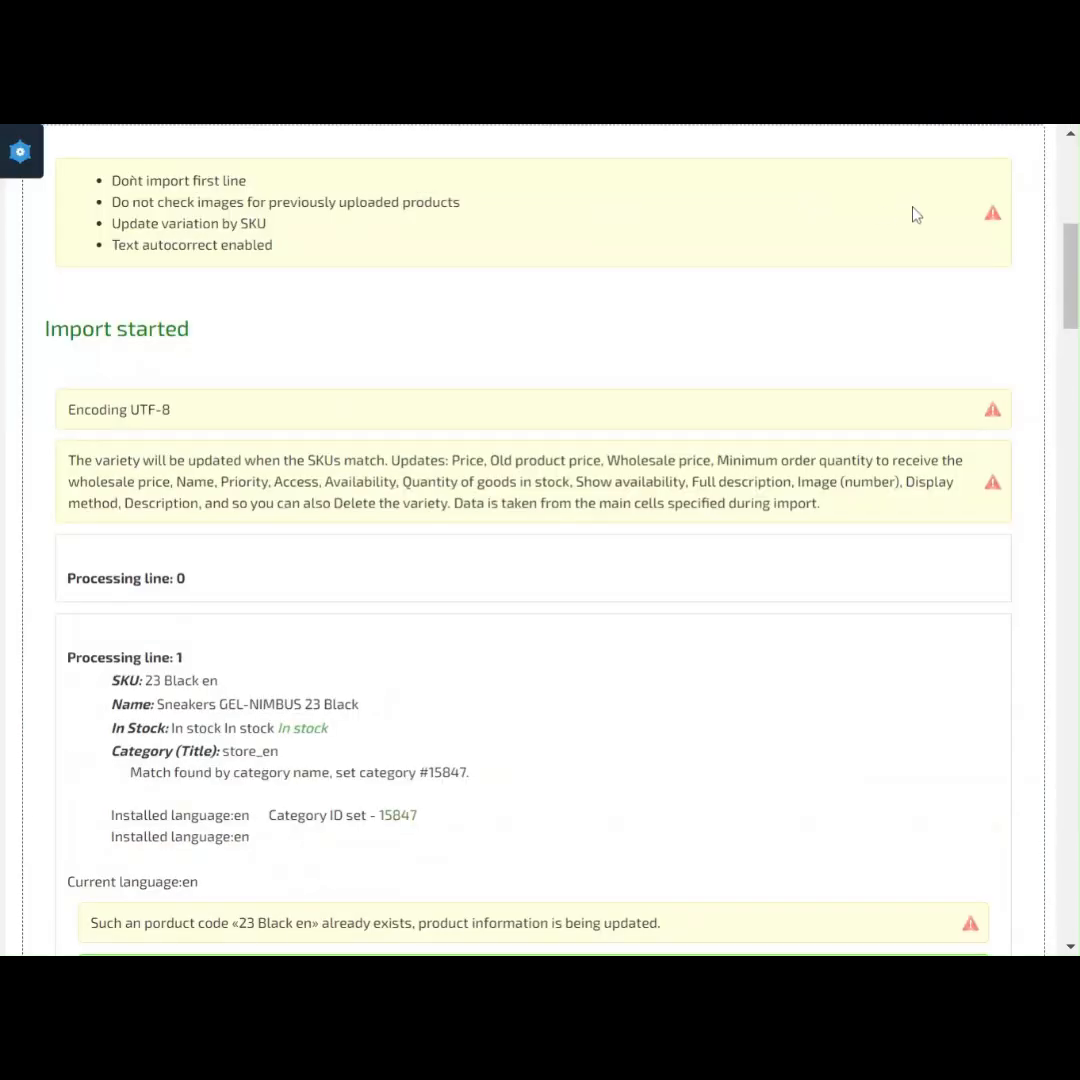
left_click_drag(1071, 276, 1071, 768)
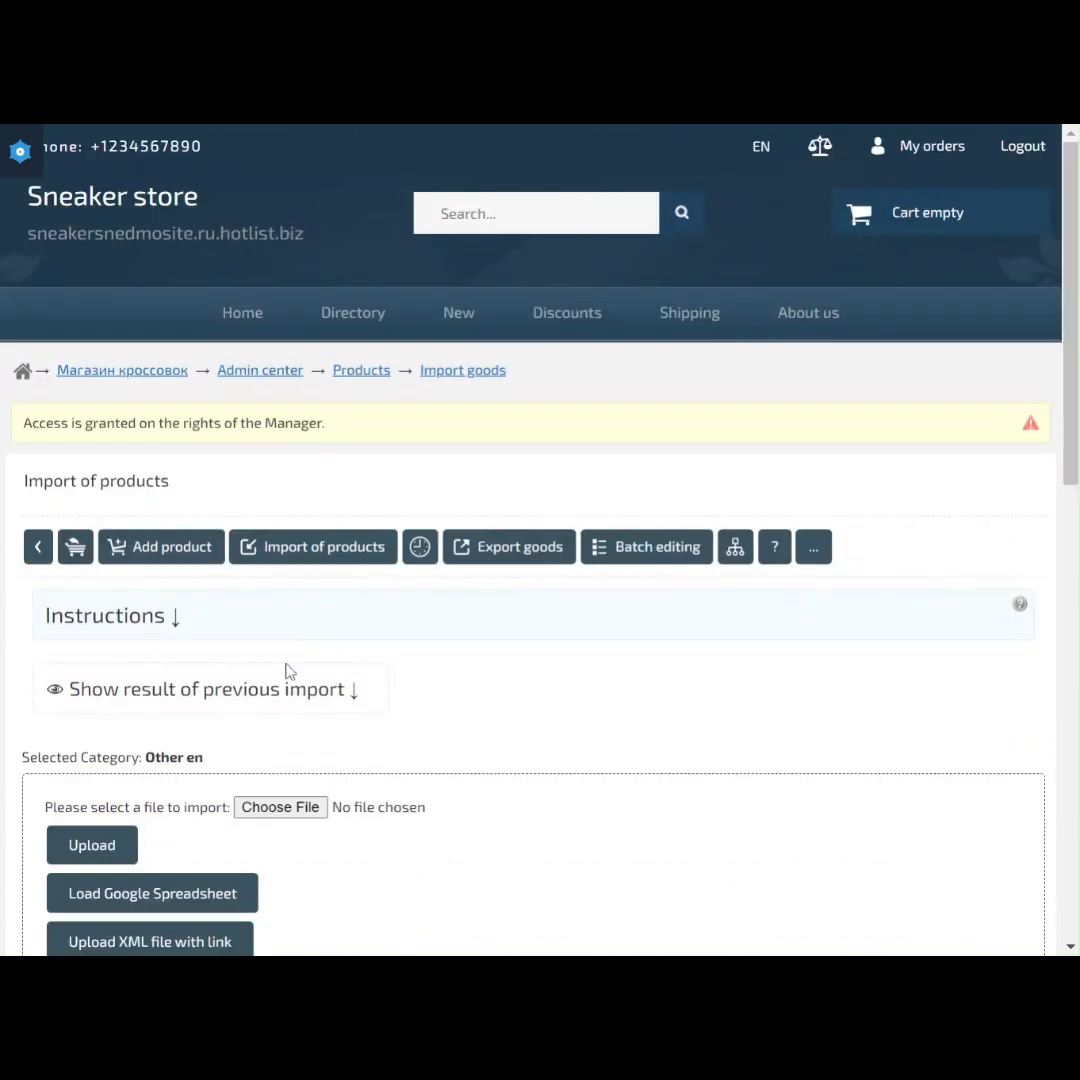
- Choose export_products.zip again as the import file and upload it
left_click(280, 812)
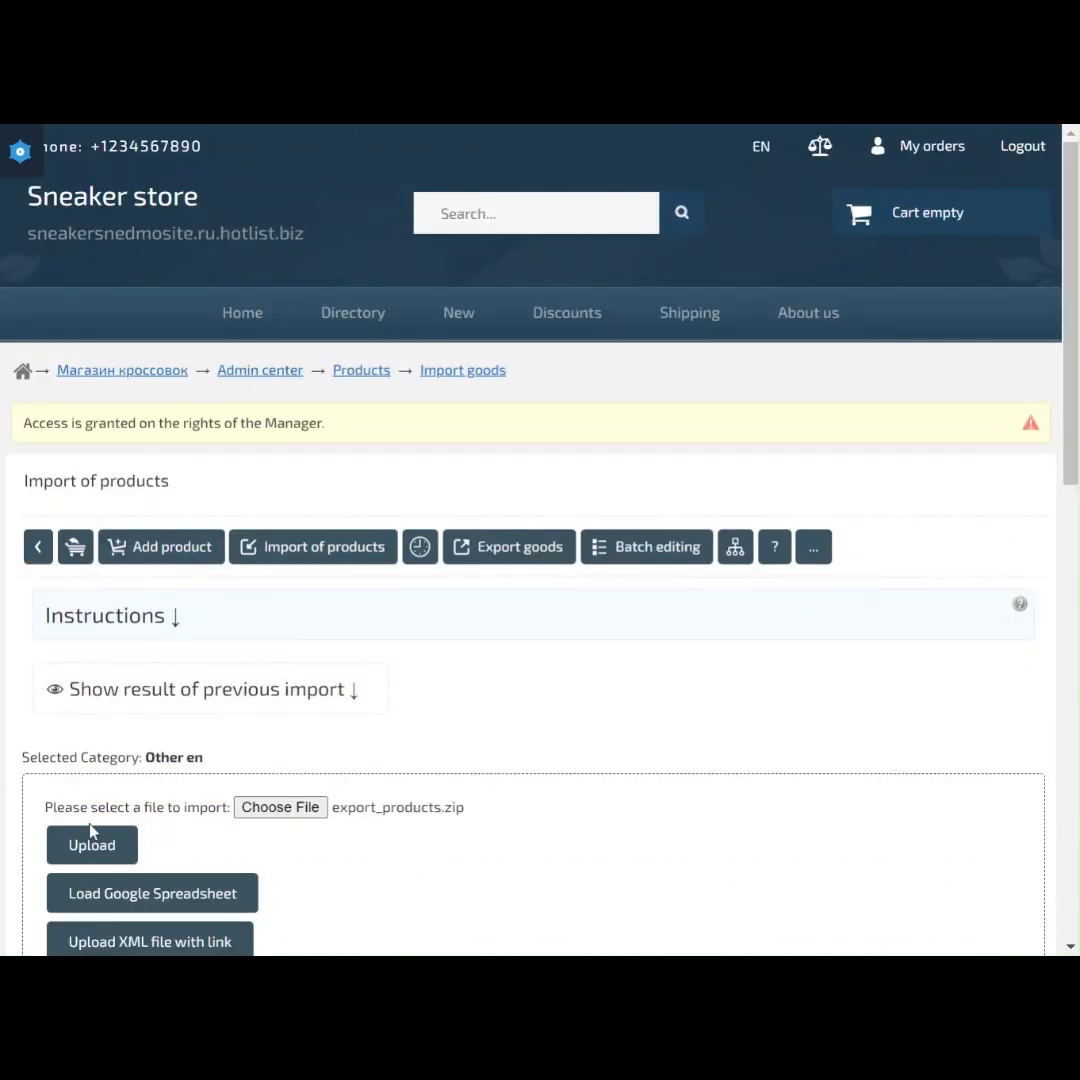
left_click(92, 845)
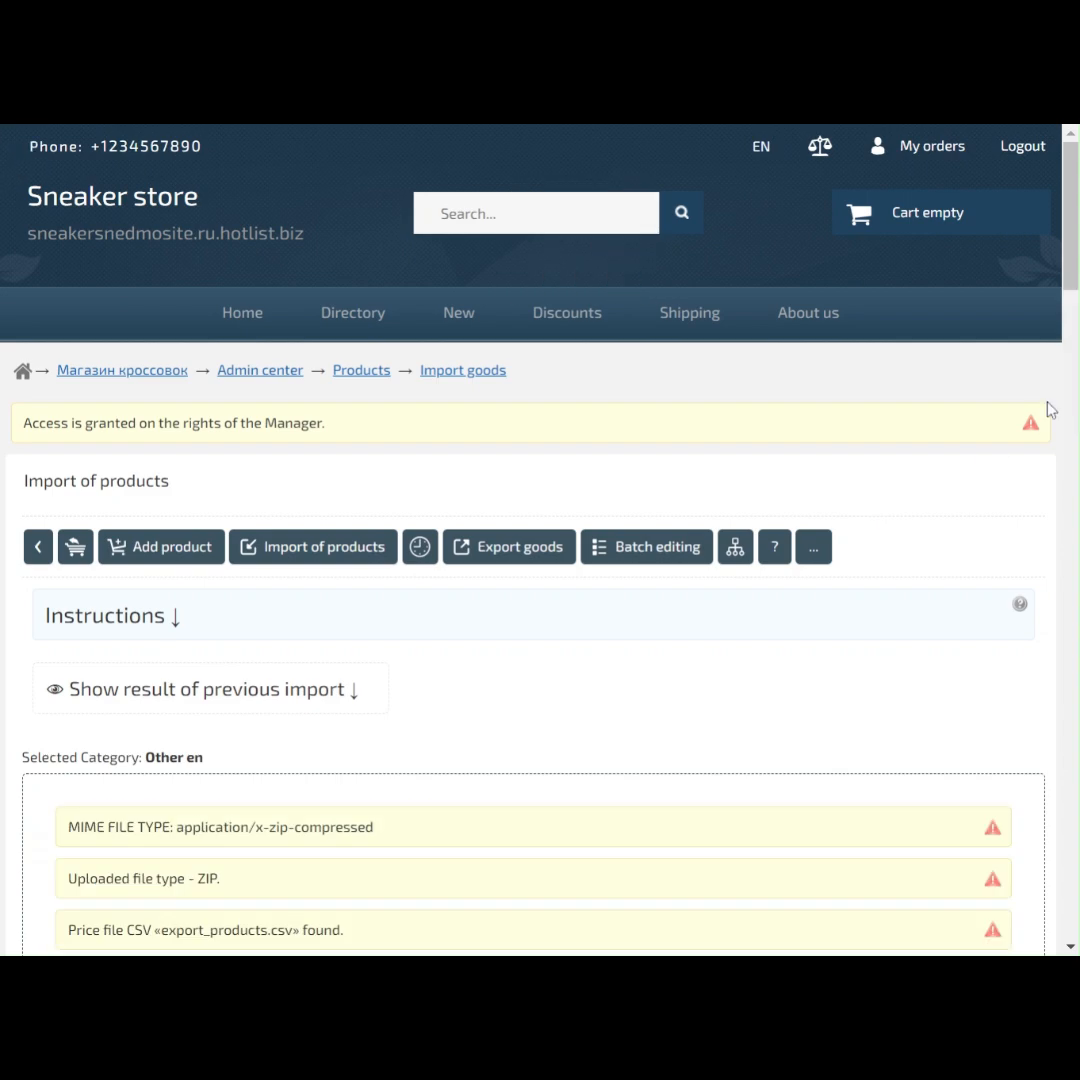
- Run the import with Remember field selection №1 enabled and examine the result summary
scroll(1062, 237, "down", 6)
scroll(1068, 250, "down", 5)
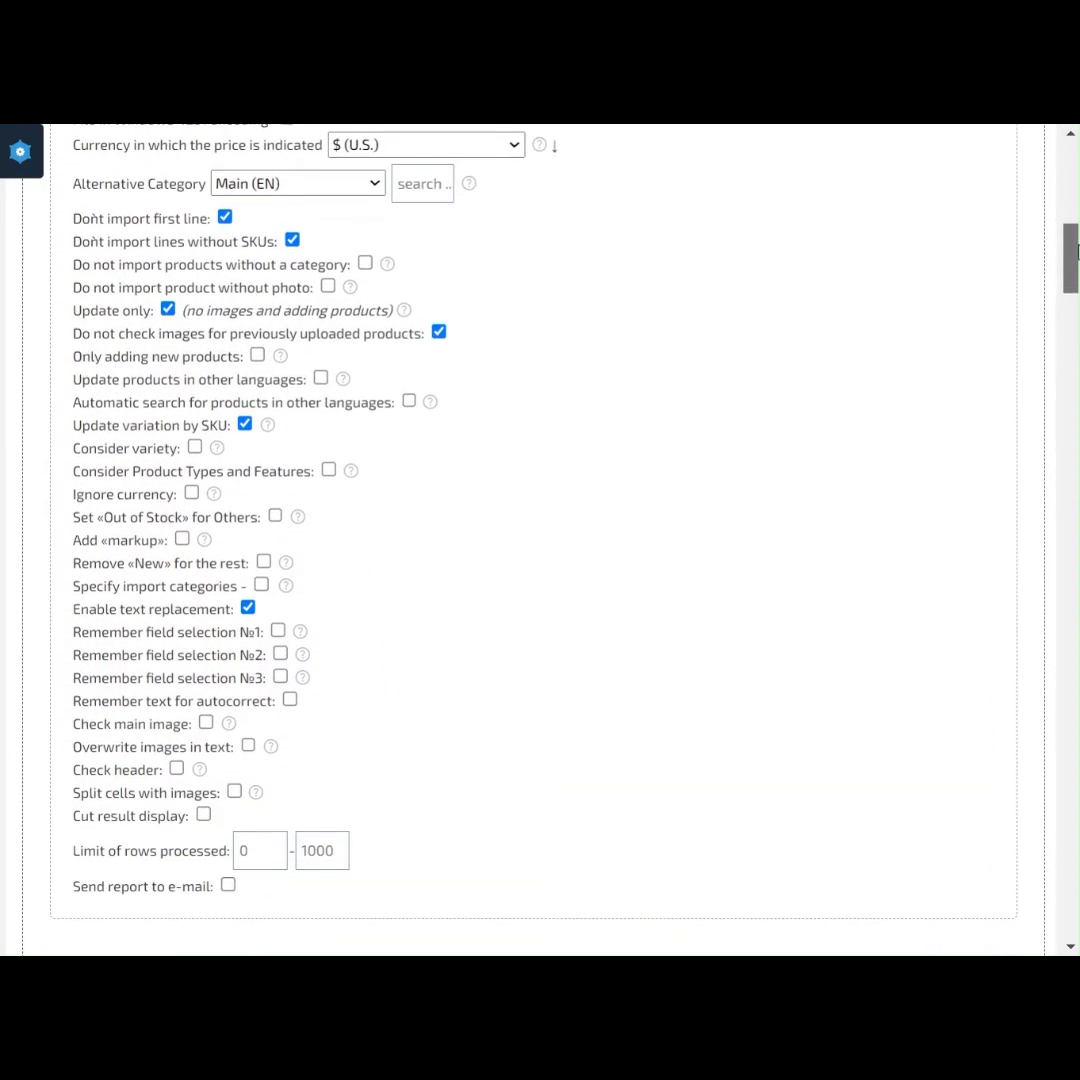
left_click_drag(1075, 267, 1008, 259)
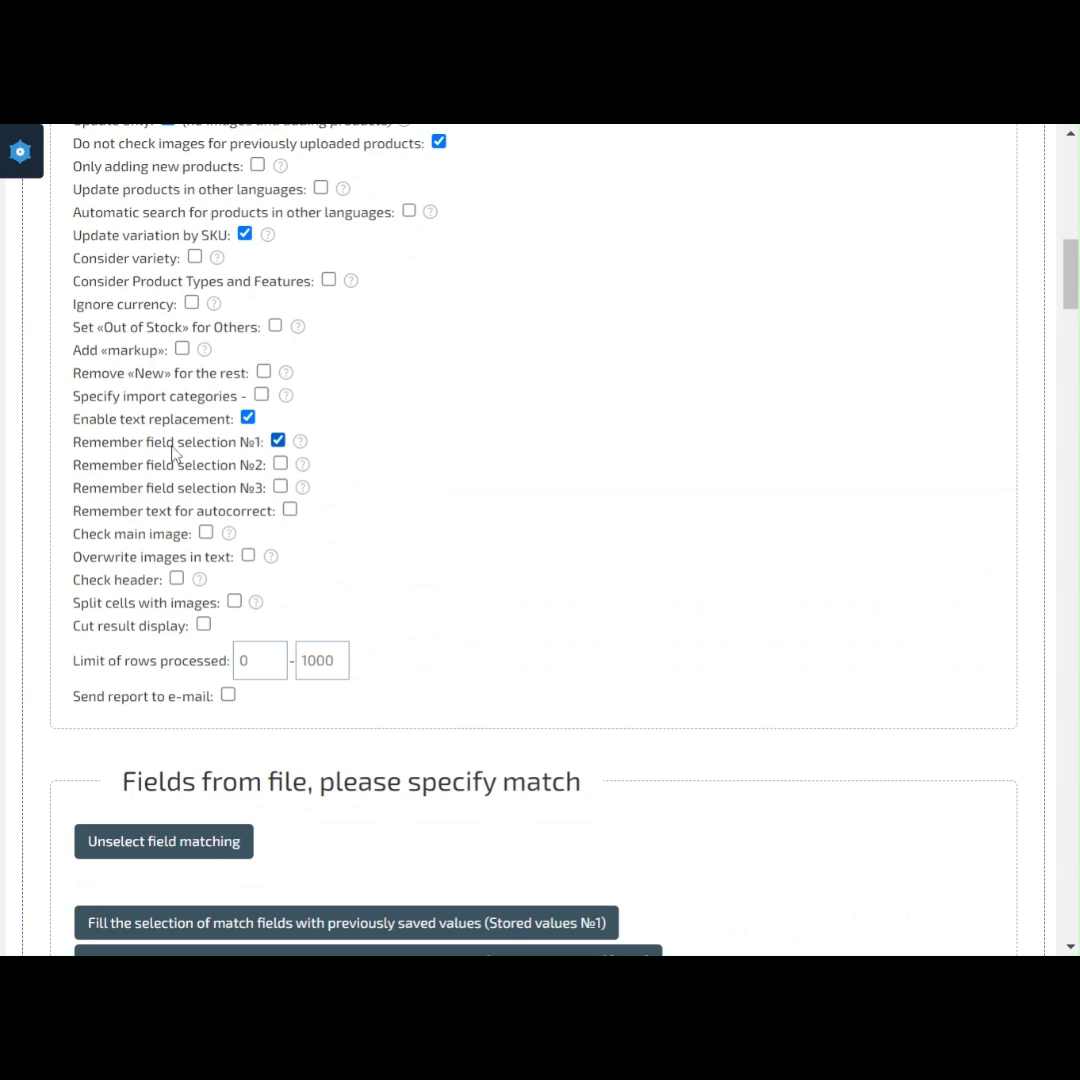
left_click_drag(1068, 289, 960, 815)
left_click(96, 639)
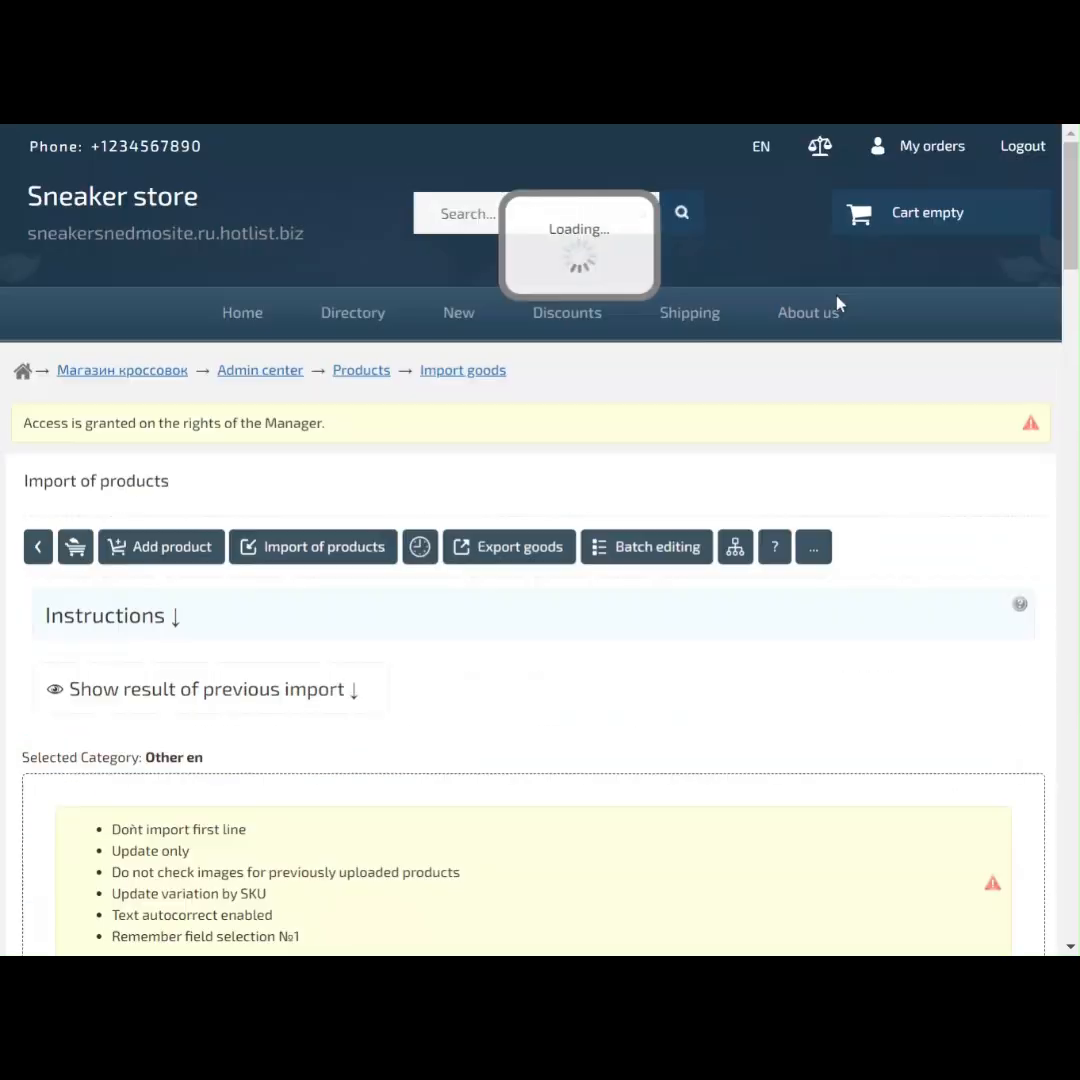
left_click_drag(1068, 170, 1051, 754)
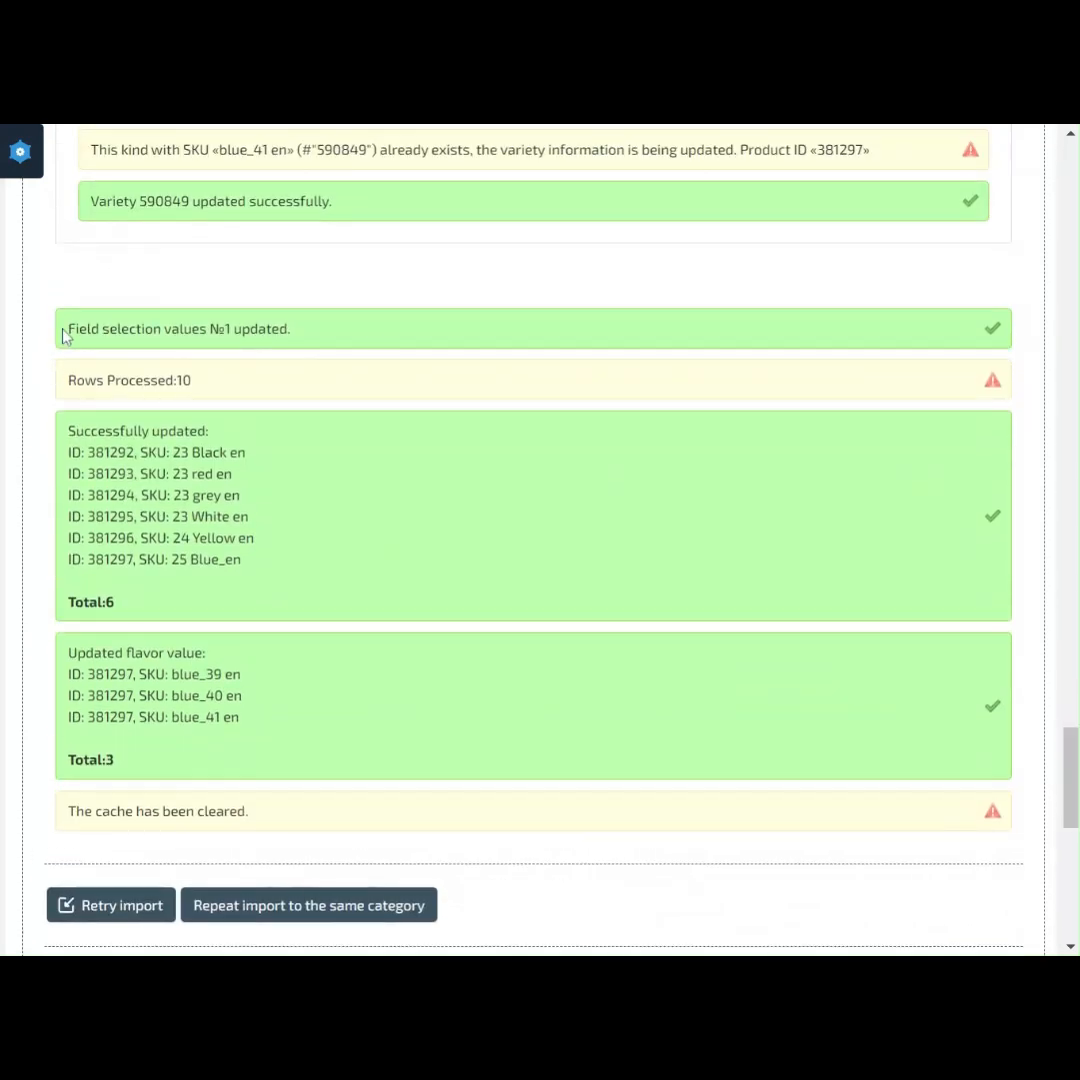
- Open the product export settings and mark the export fields with the Select all quick fill
left_click_drag(65, 337, 233, 330)
left_click(118, 237)
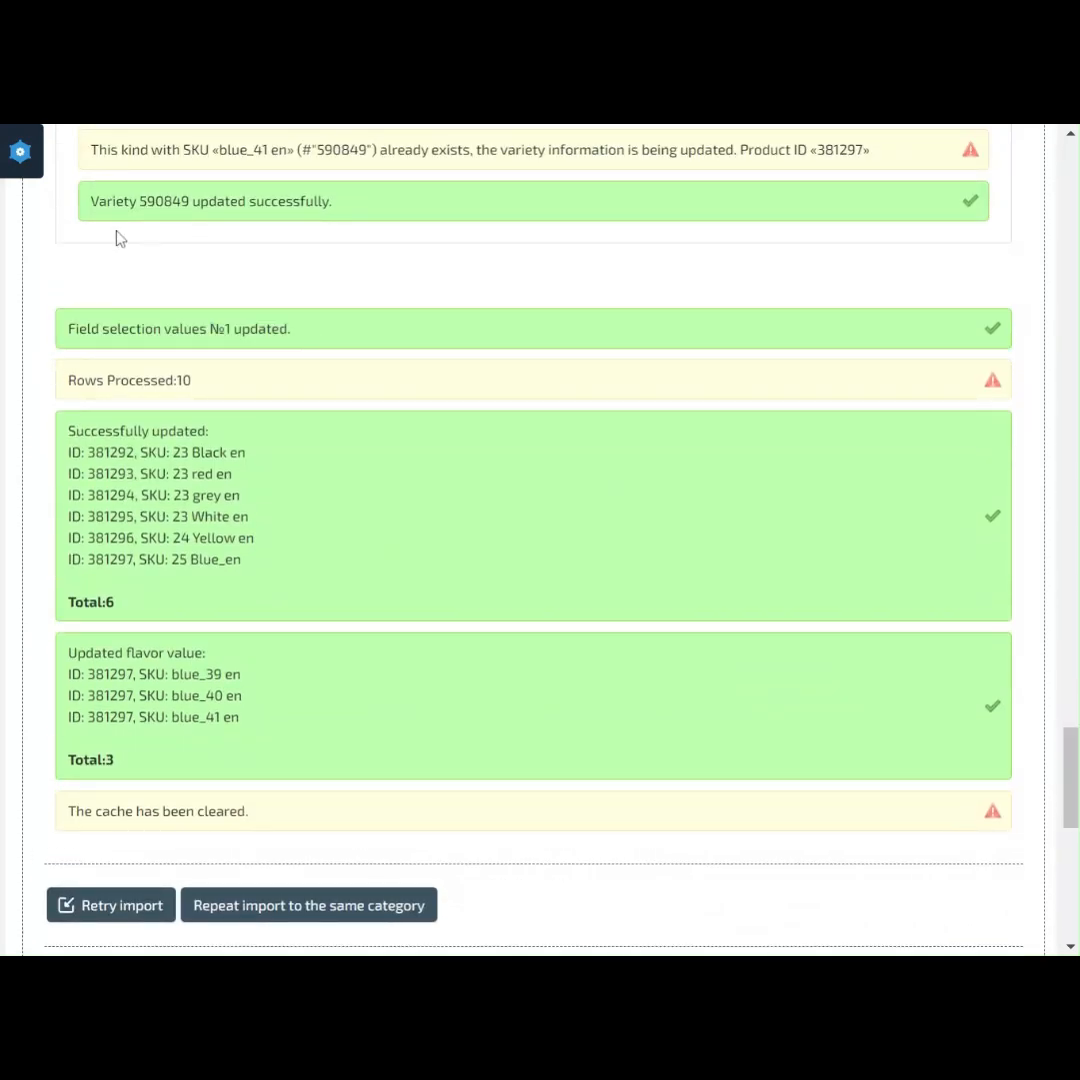
left_click(12, 155)
scroll(125, 550, "down", 2)
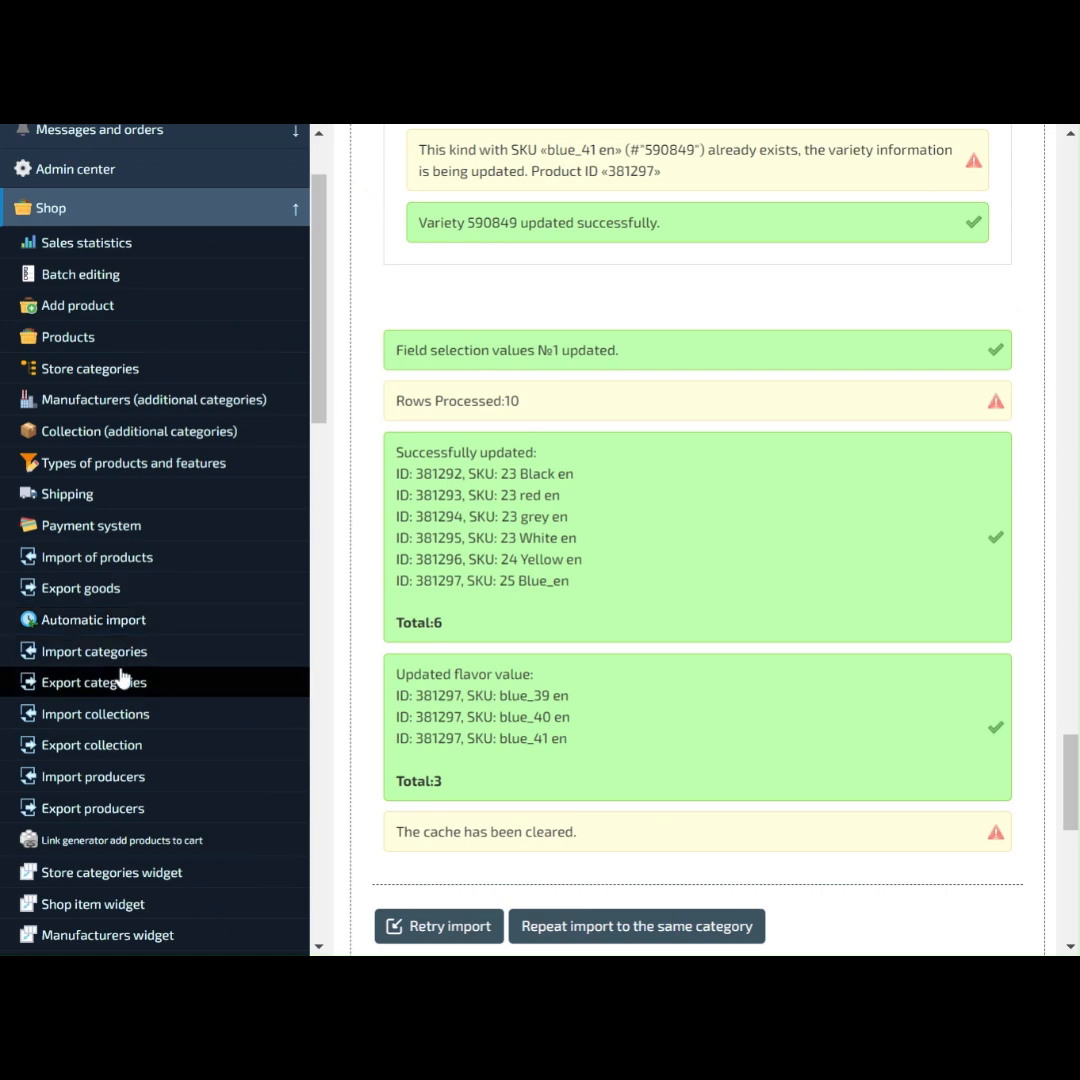
left_click(101, 591)
left_click_drag(1066, 256, 1051, 632)
left_click(48, 665)
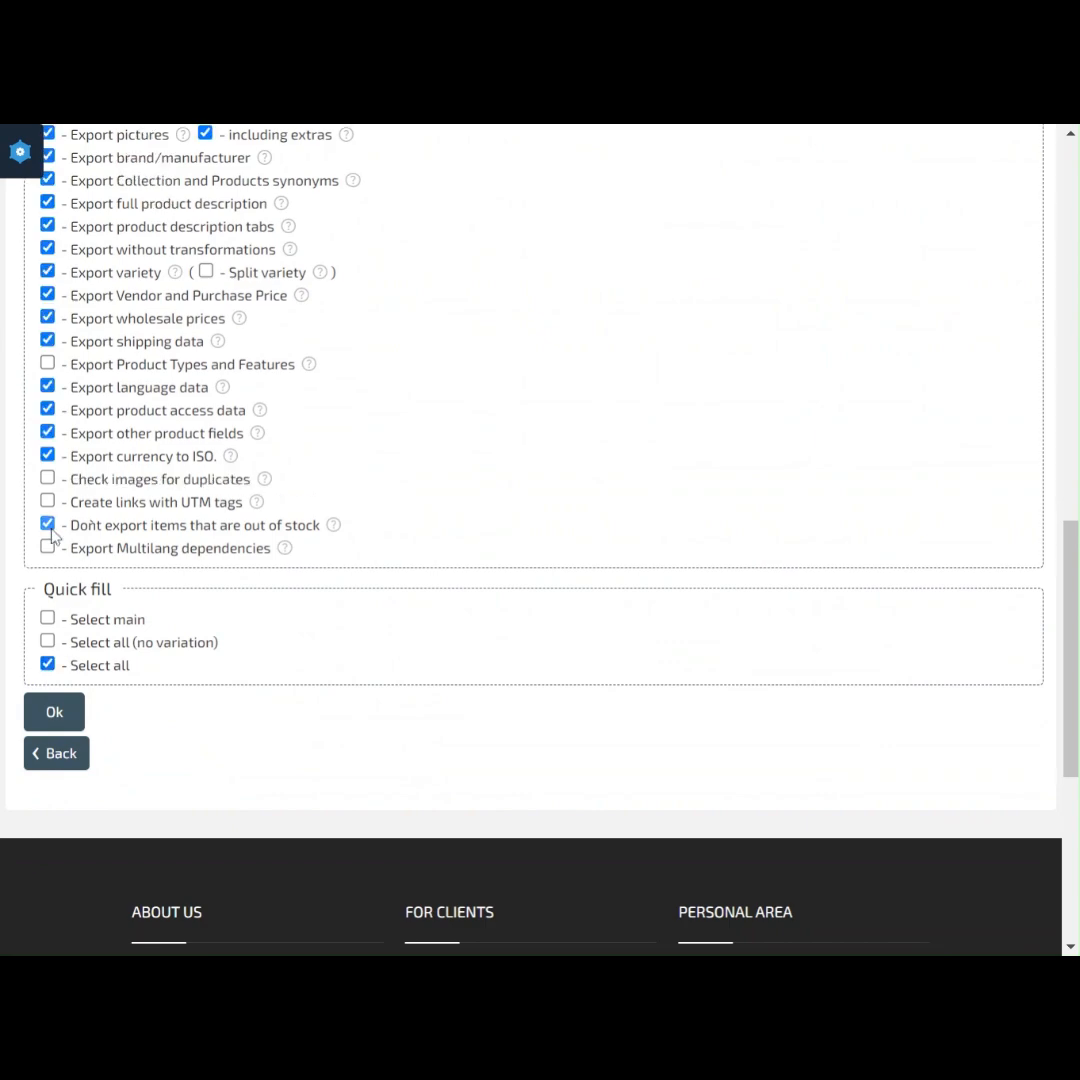
- Return to product import and fill the match fields for export_products.csv according to the «Unload all (no variation)» export file
left_click(20, 152)
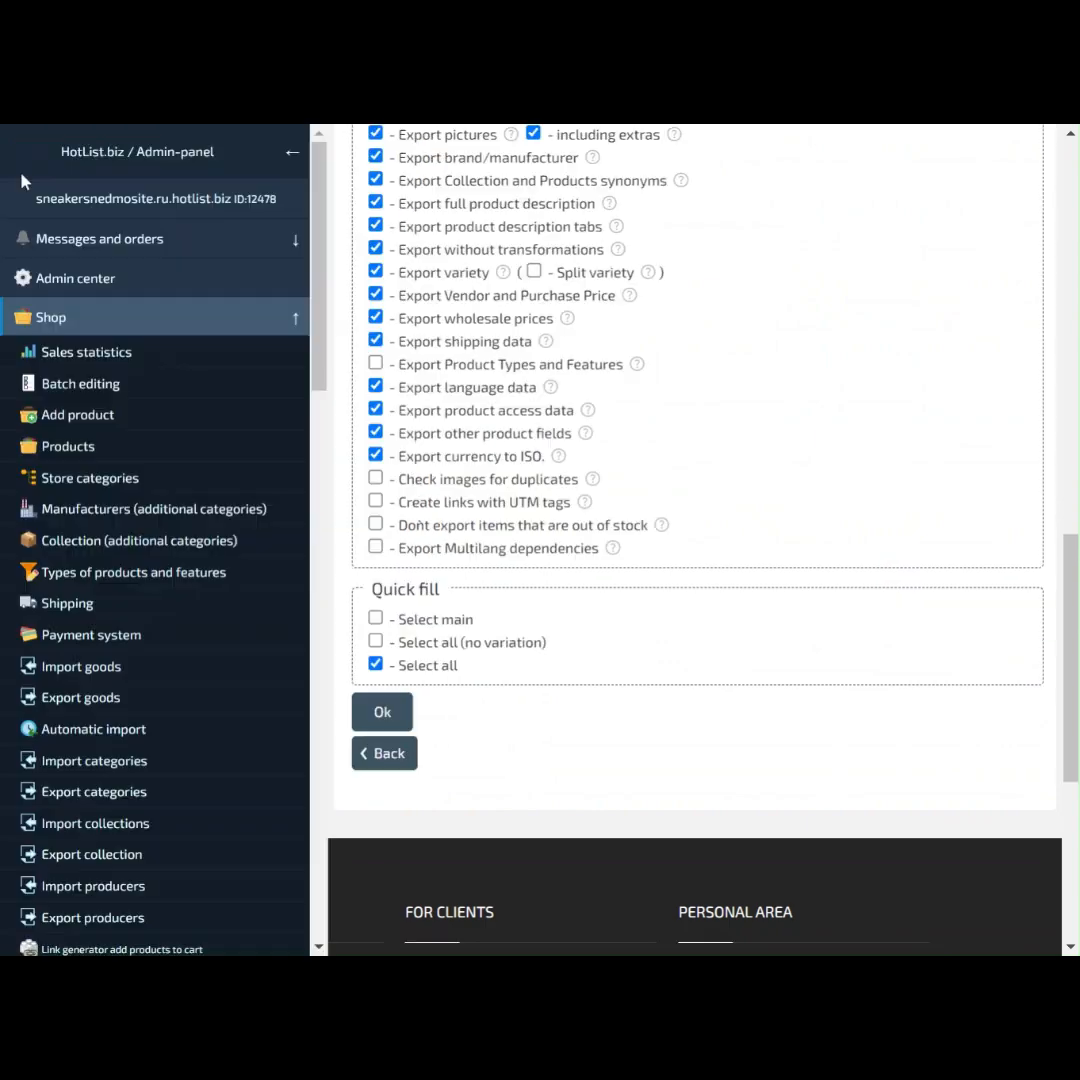
left_click(101, 668)
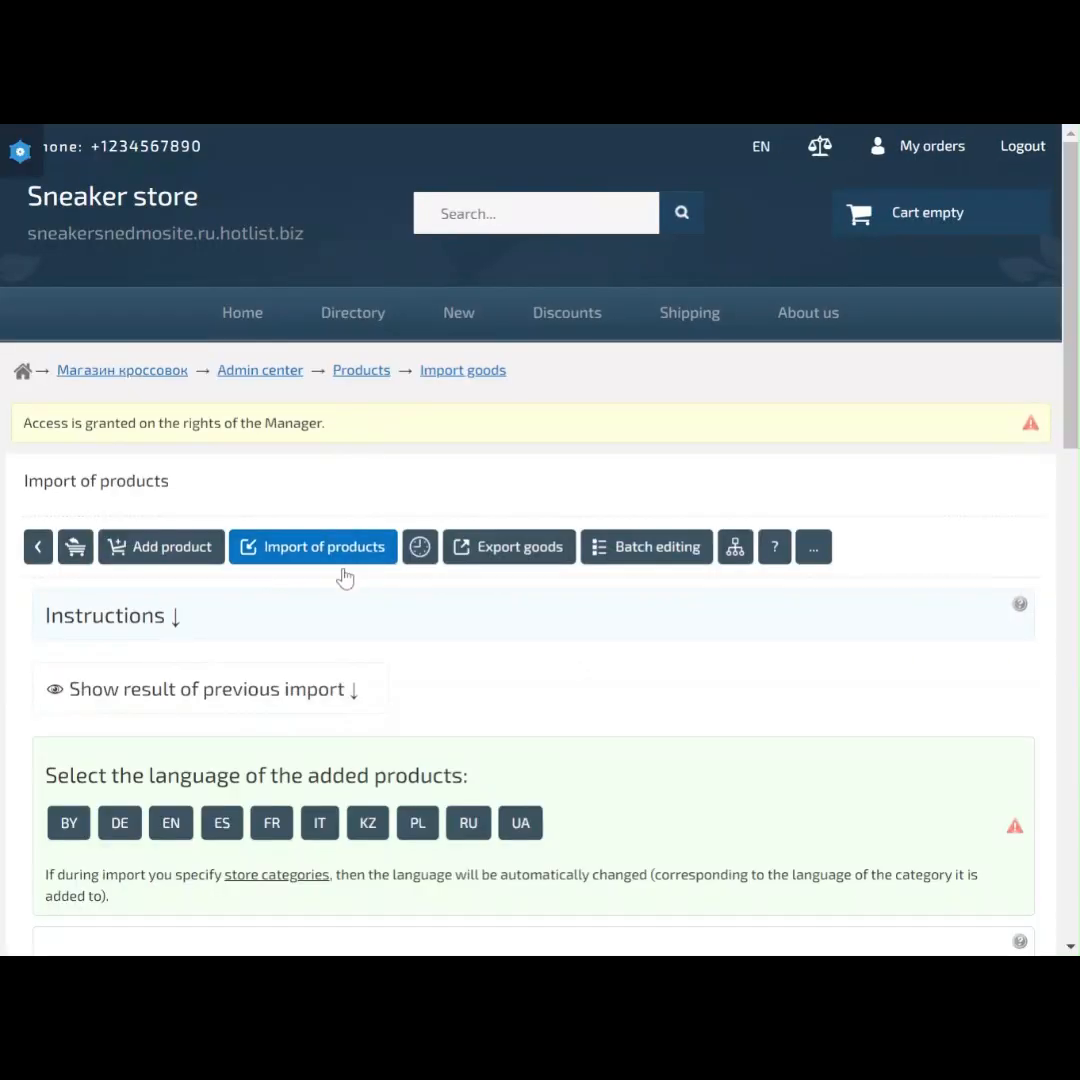
scroll(450, 500, "down", 4)
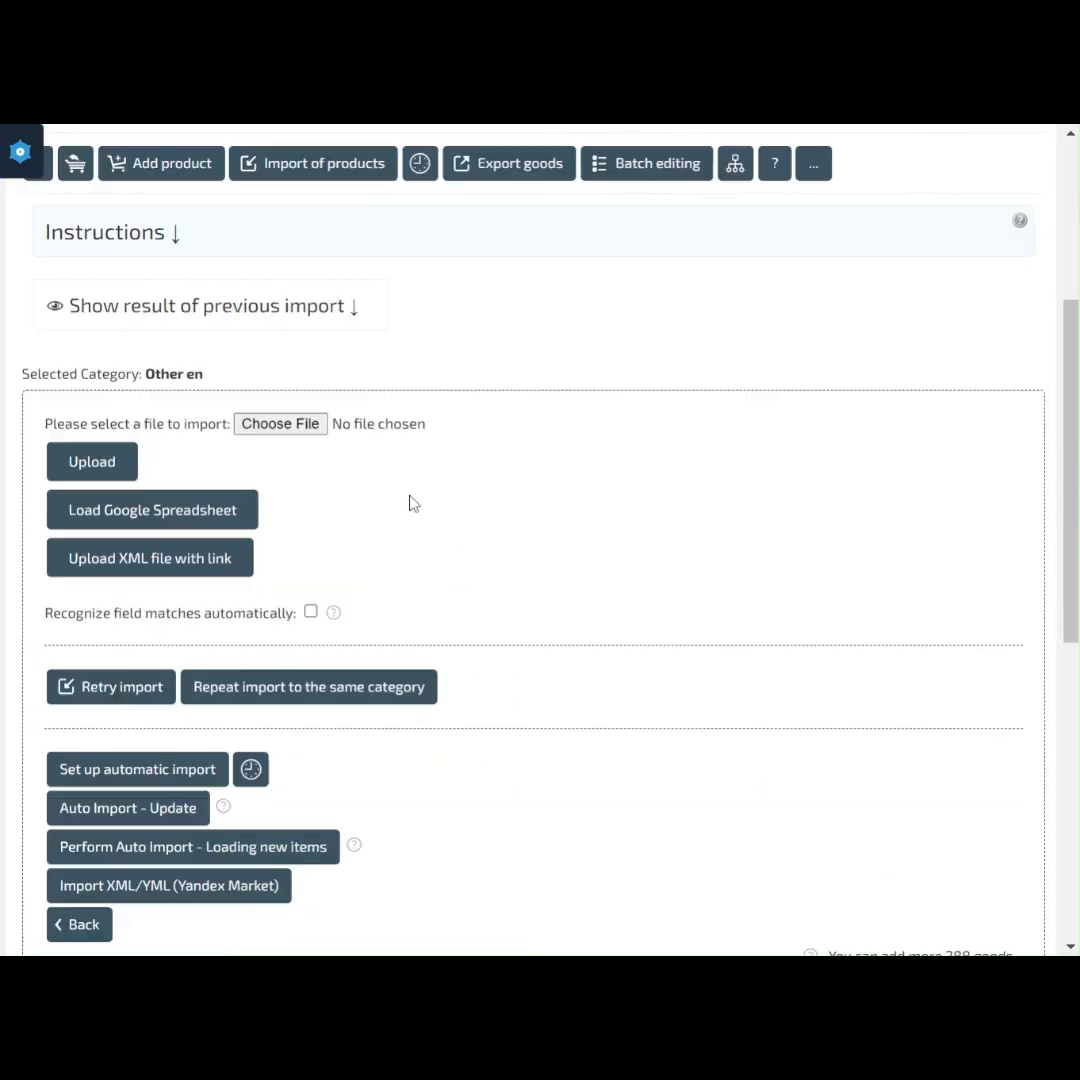
scroll(306, 379, "down", 1)
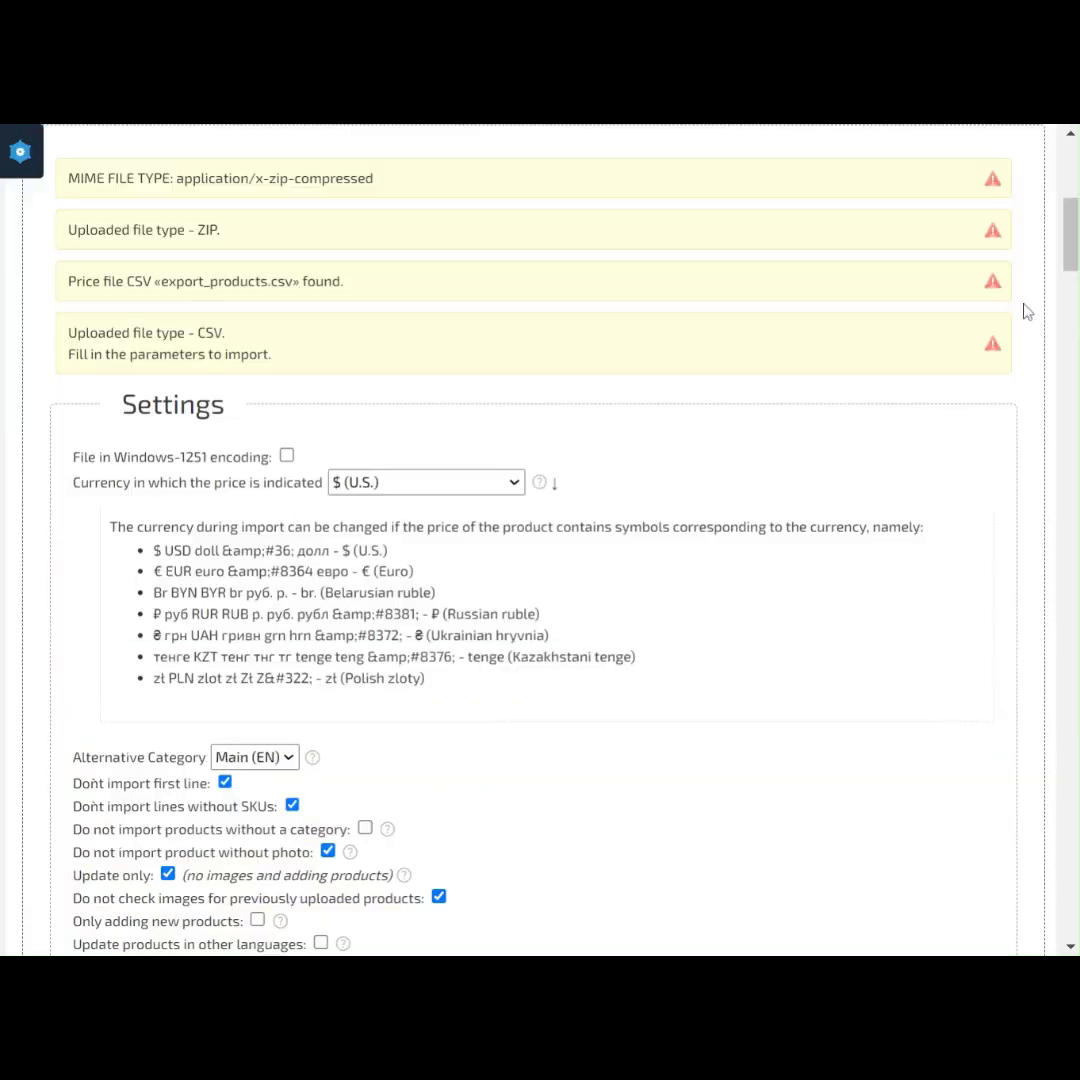
scroll(1055, 310, "down", 8)
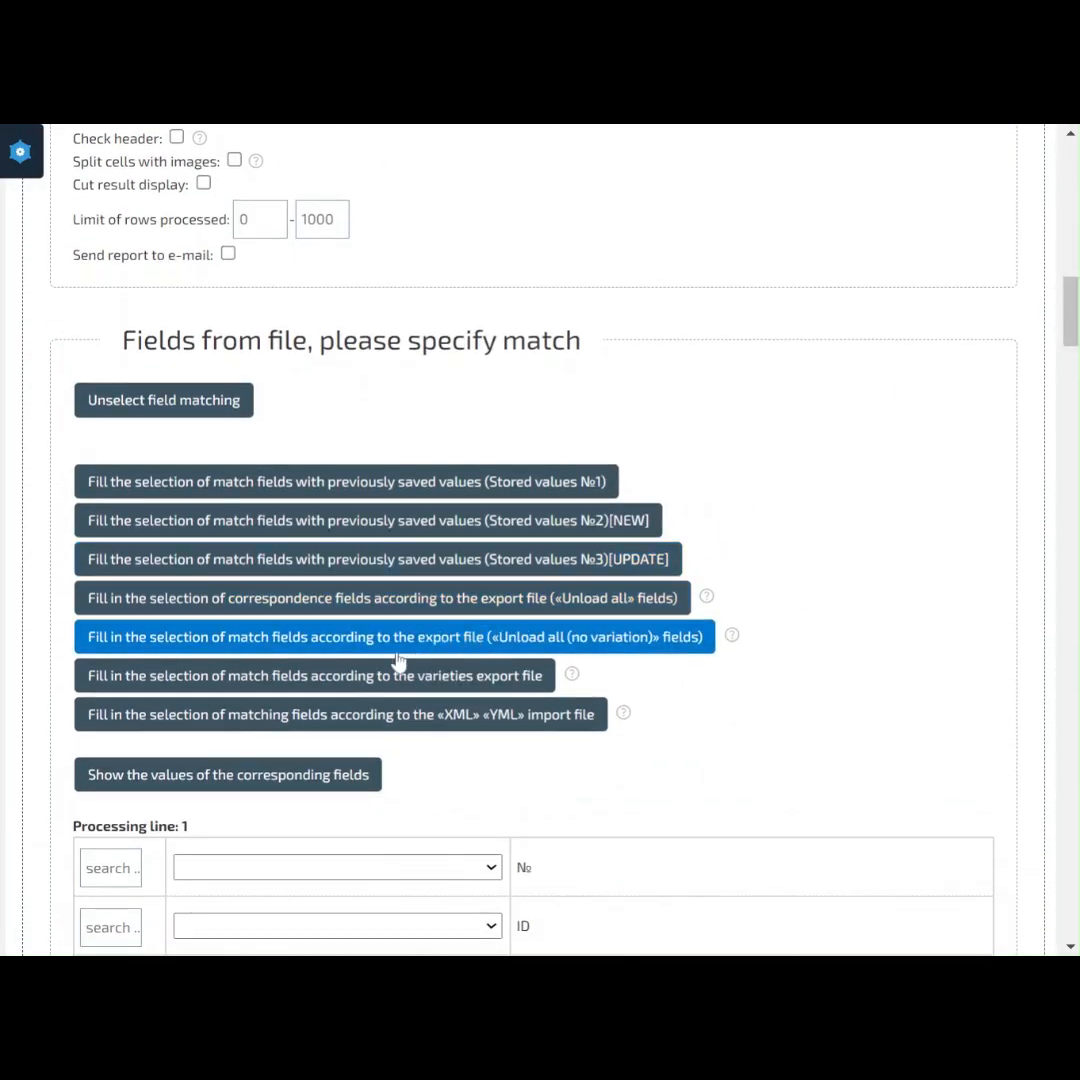
left_click(333, 645)
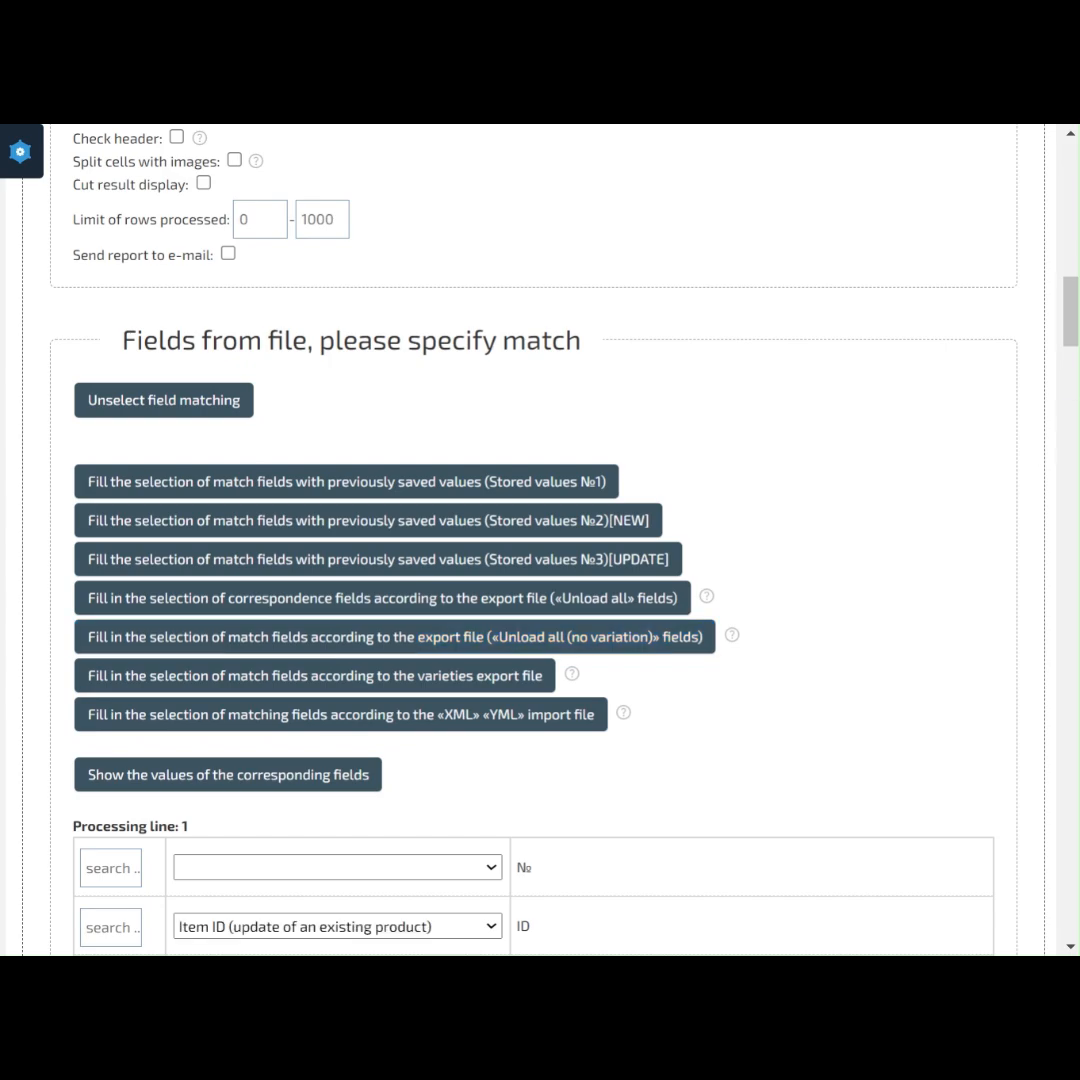
scroll(1066, 365, "down", 5)
- Expand the import instructions and read the Limits and File types to import sections
left_click_drag(1066, 365, 1066, 198)
scroll(514, 590, "down", 1)
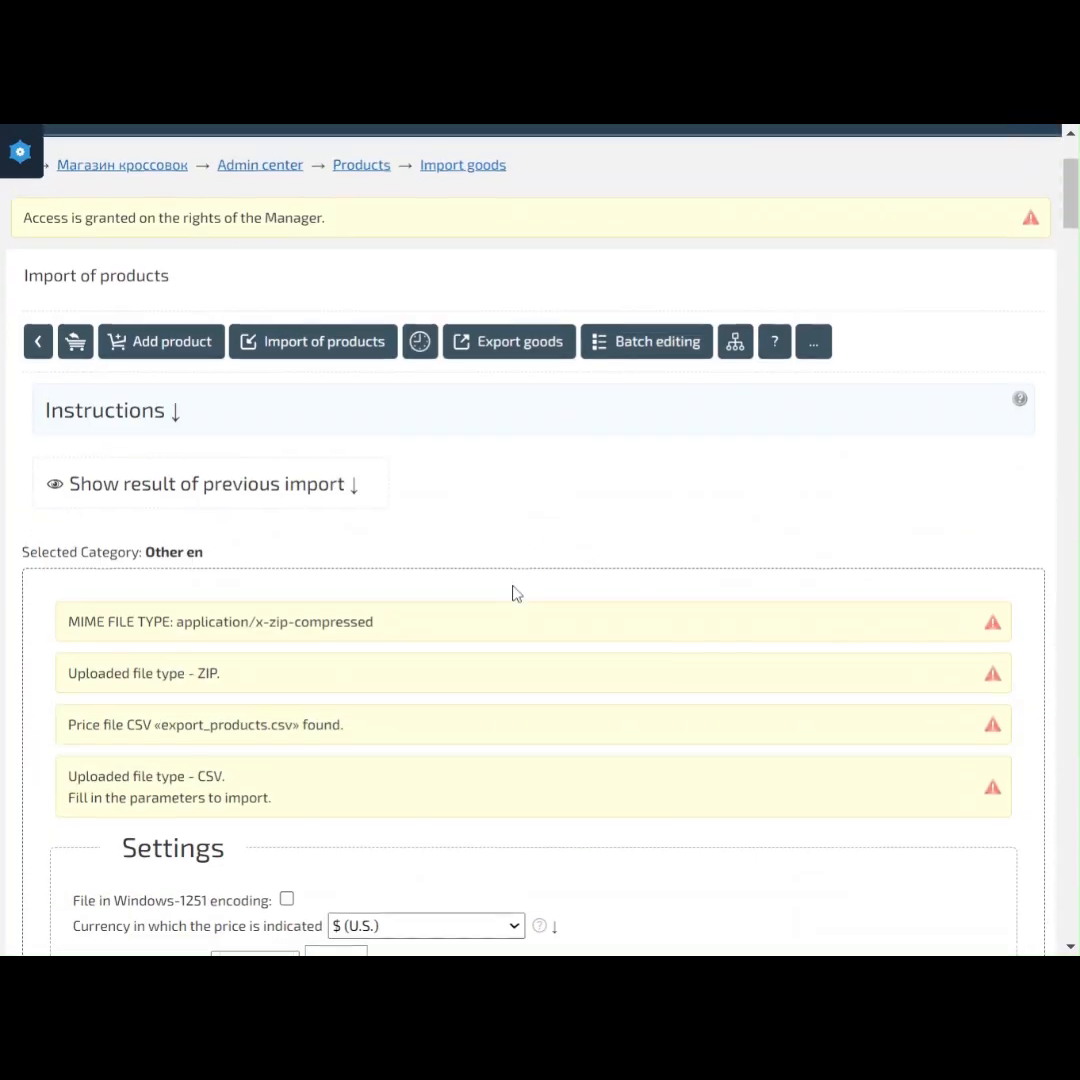
left_click(430, 418)
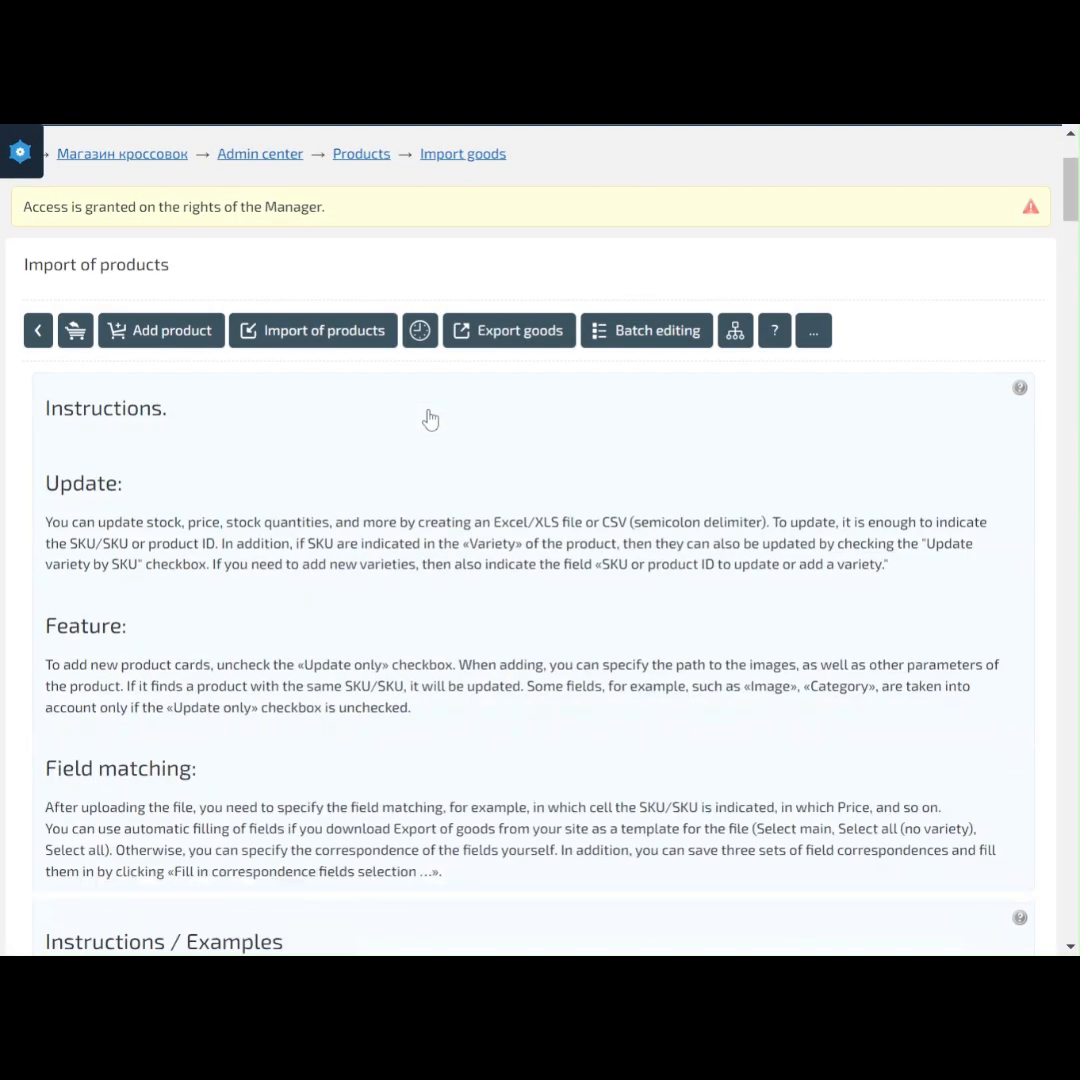
scroll(1060, 229, "down", 6)
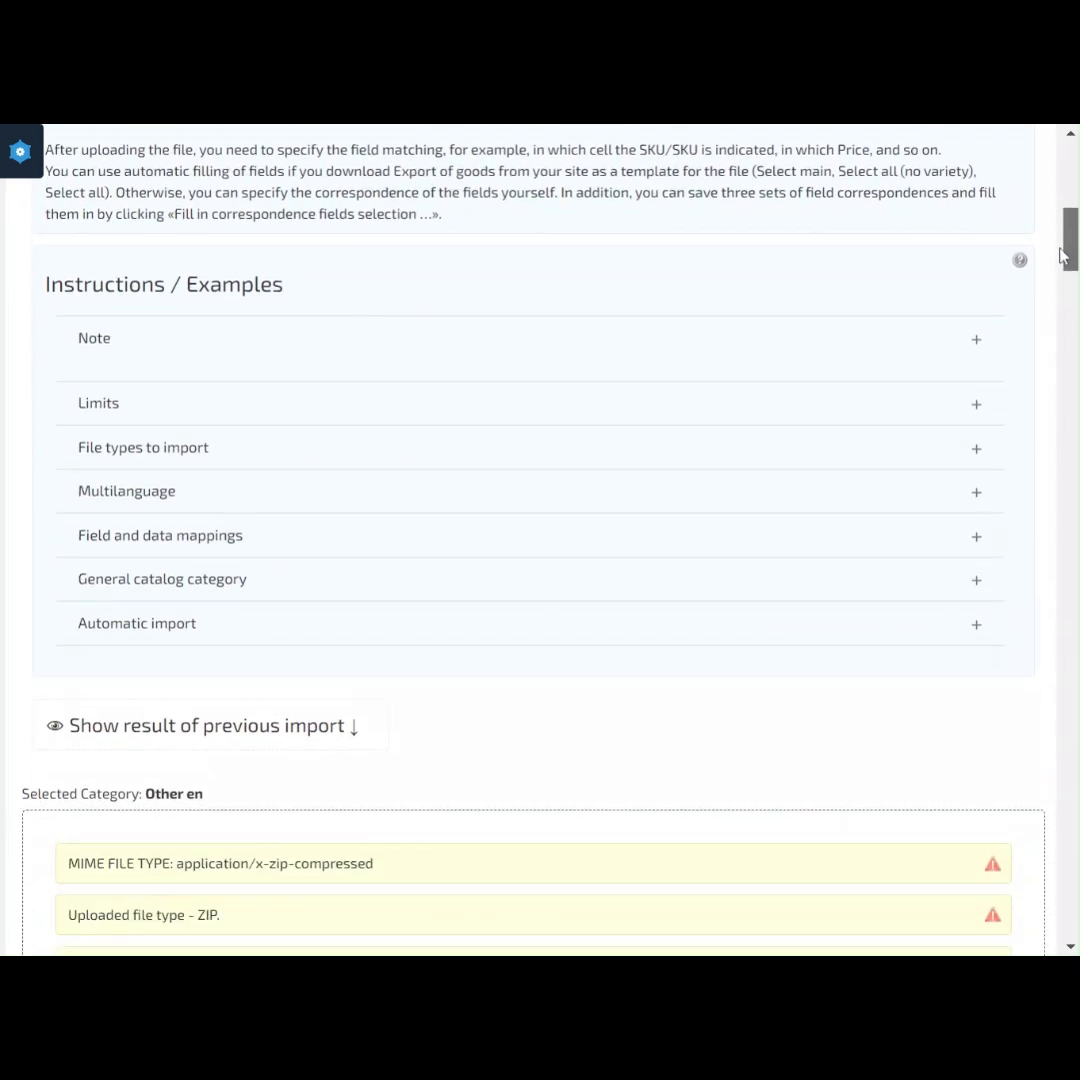
left_click(255, 413)
left_click(255, 413)
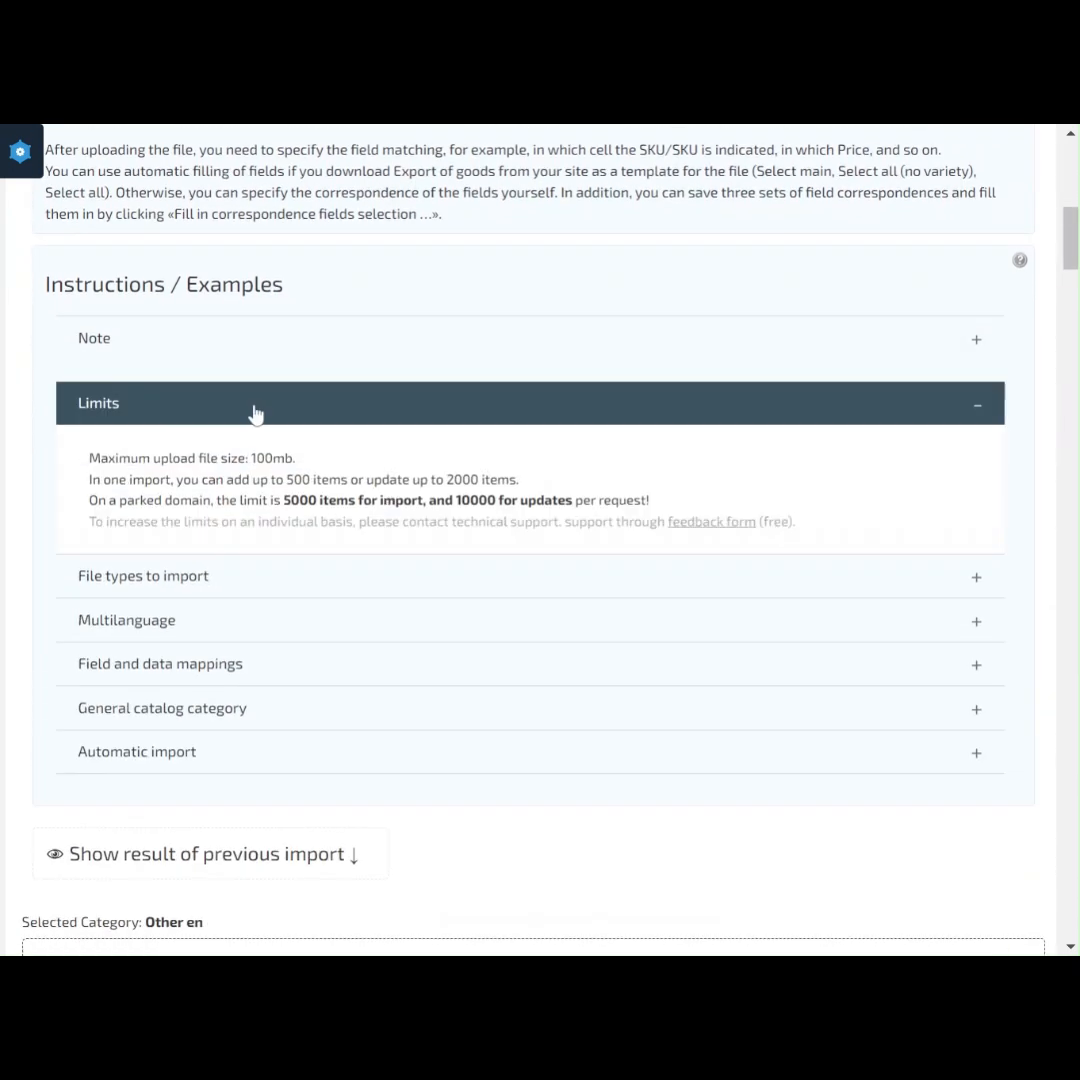
left_click(233, 466)
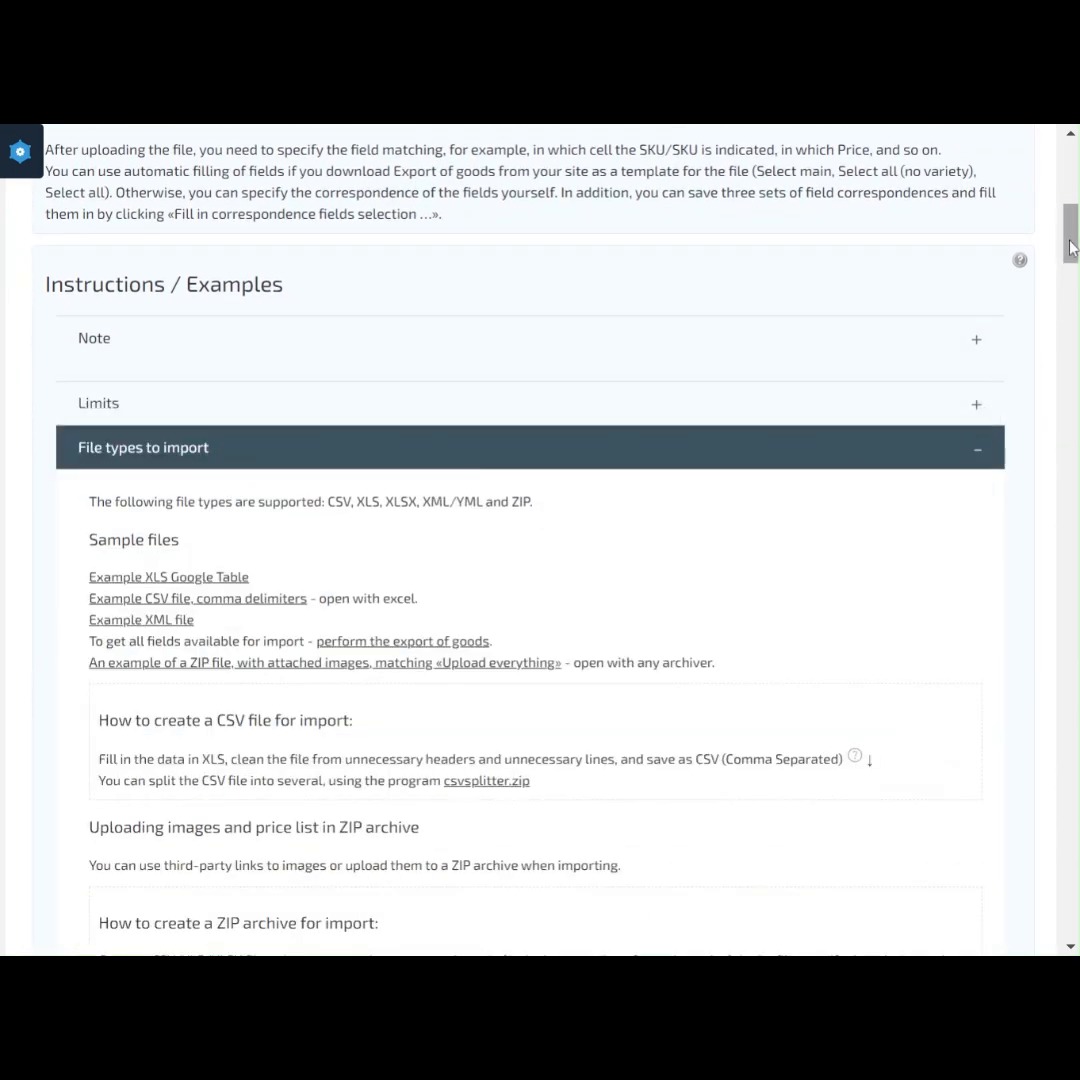
- Read the Field and data mappings instructions, including the explanations for Product code/SKU, Product ID and Price
left_click_drag(1070, 247, 1070, 266)
left_click(271, 203)
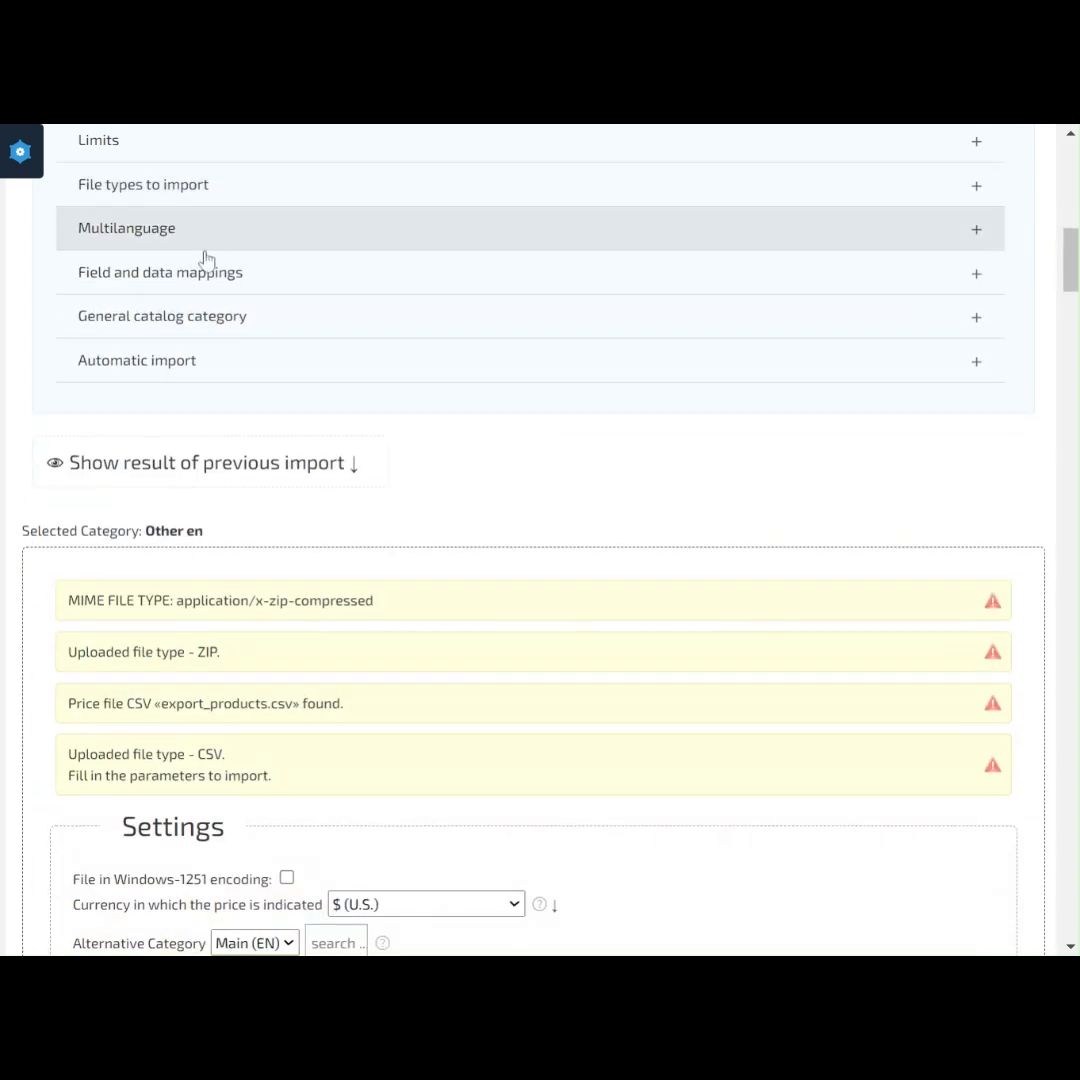
left_click(208, 266)
left_click(232, 357)
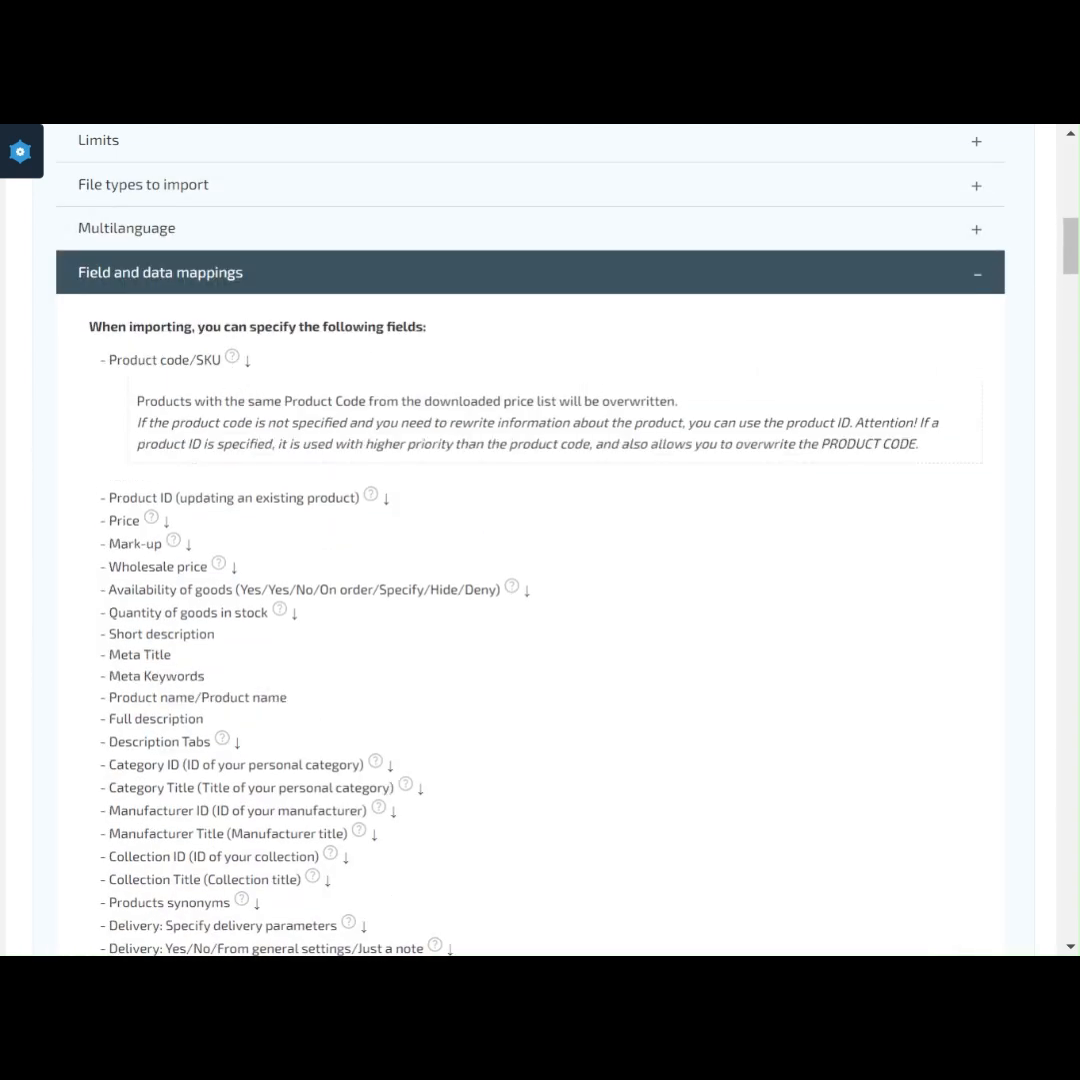
left_click(369, 497)
left_click(162, 638)
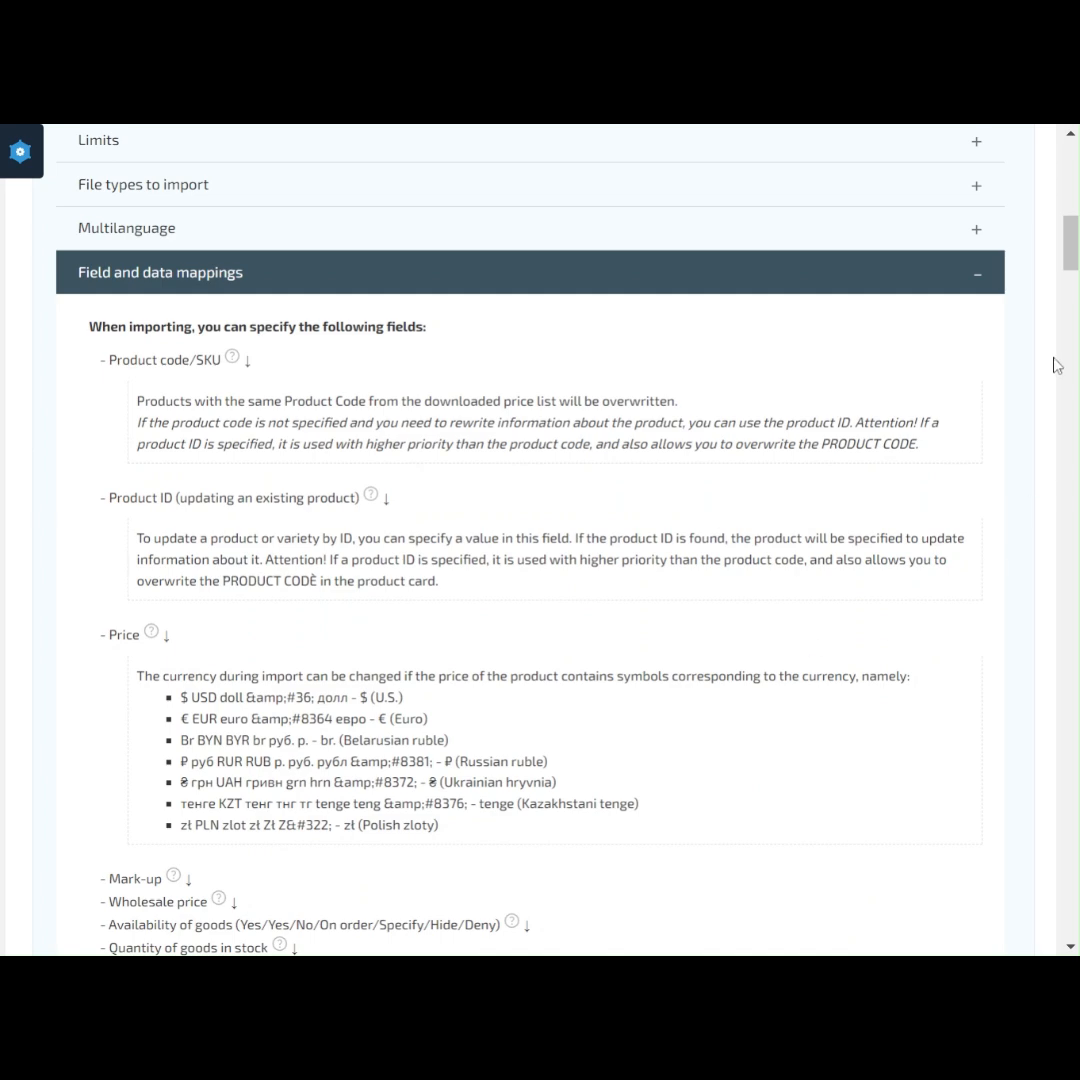
left_click(978, 281)
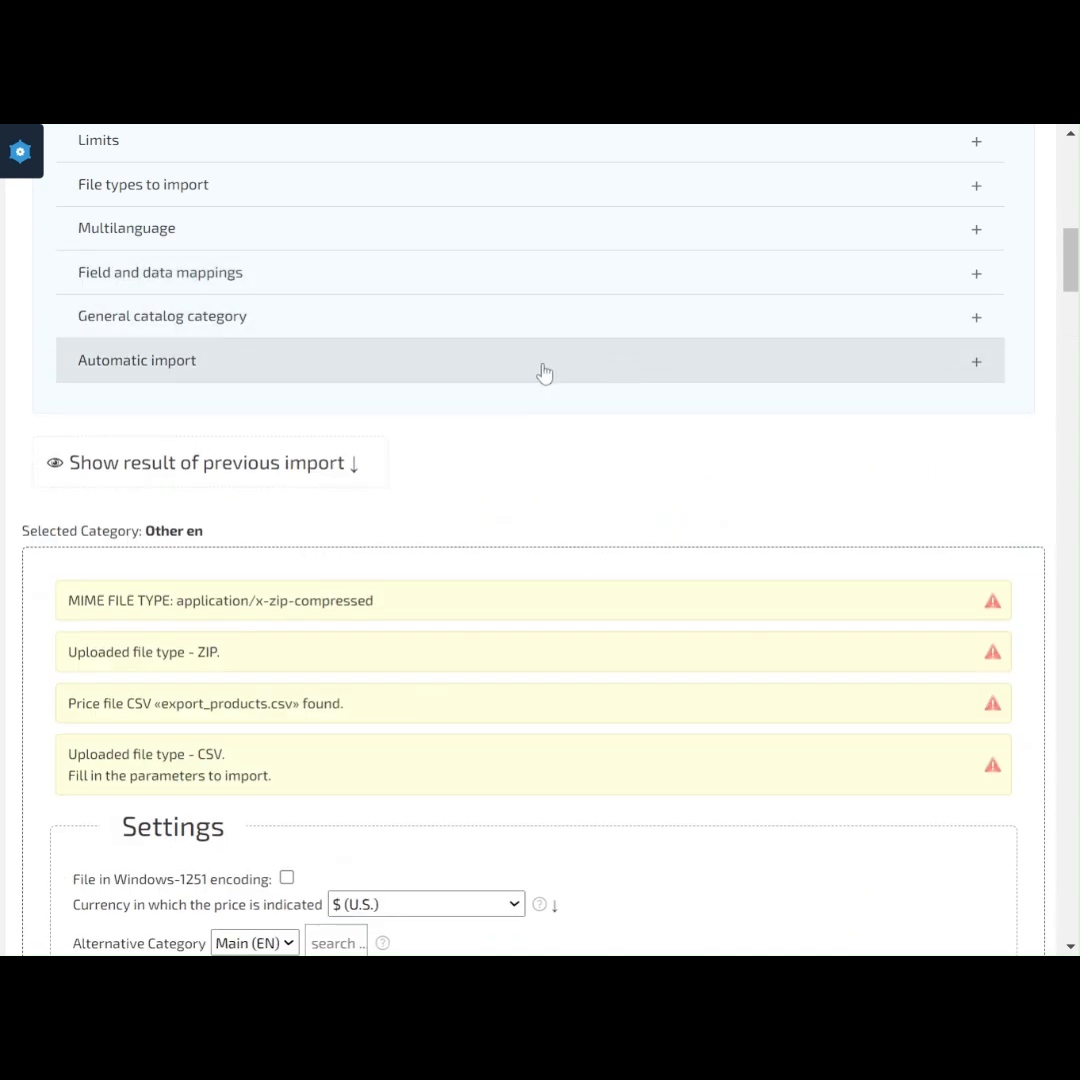
- Go from the Automatic import instructions to its setup page and examine the form for adding an import source
left_click(545, 370)
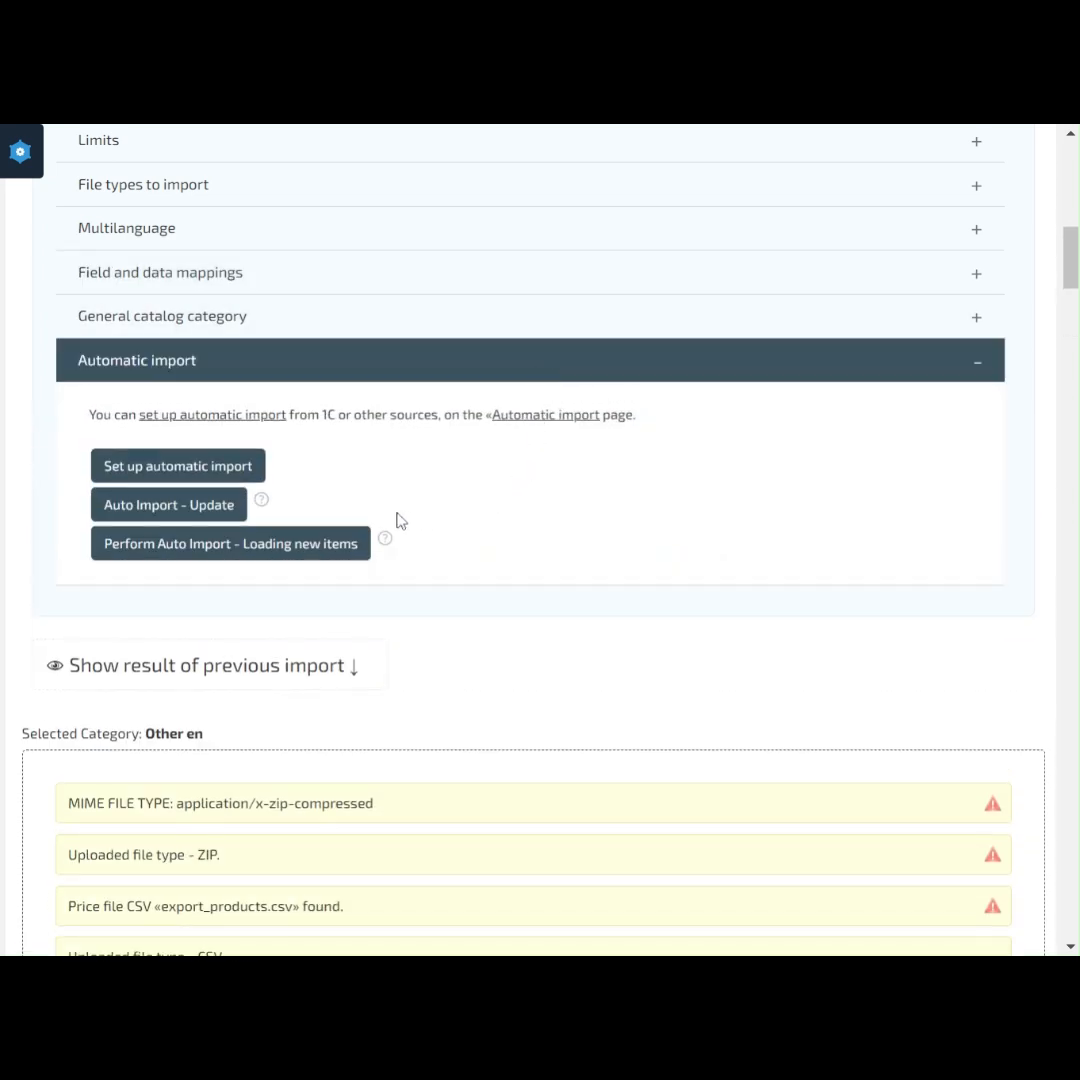
left_click(220, 476)
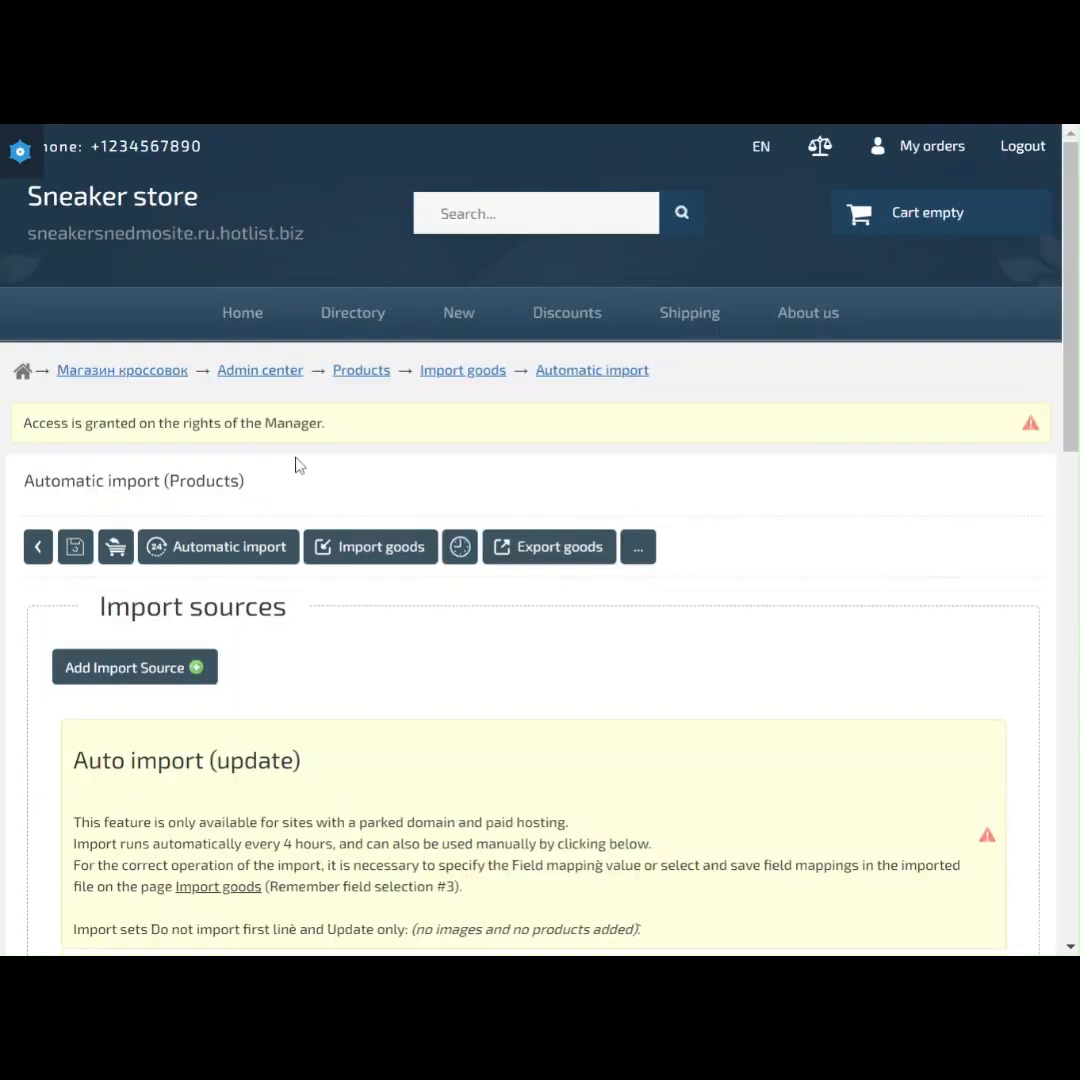
left_click_drag(1066, 252, 1040, 378)
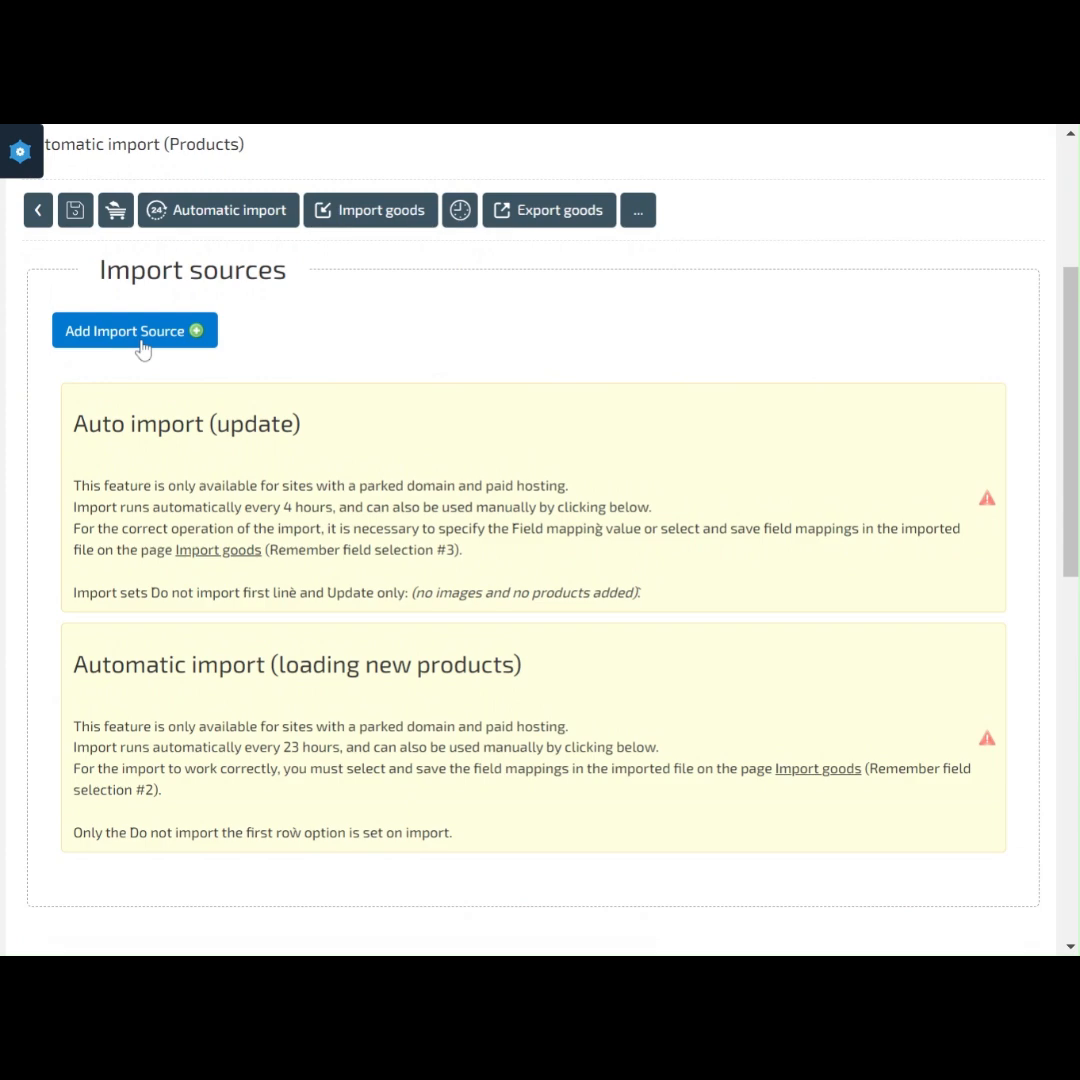
left_click(142, 346)
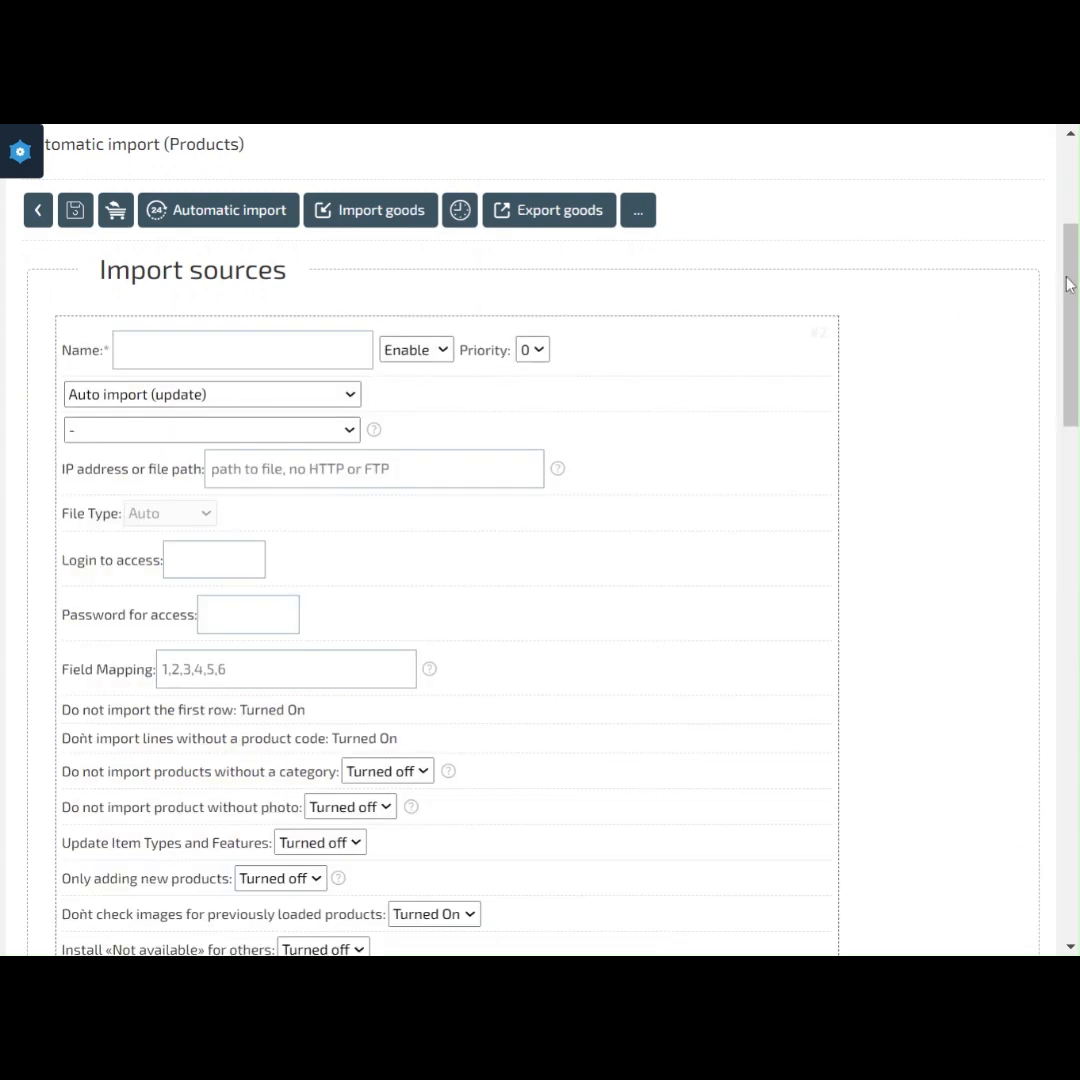
left_click_drag(1068, 285, 1049, 224)
- Return to the product import page and review the supported file types and sample files in the instructions
left_click(451, 312)
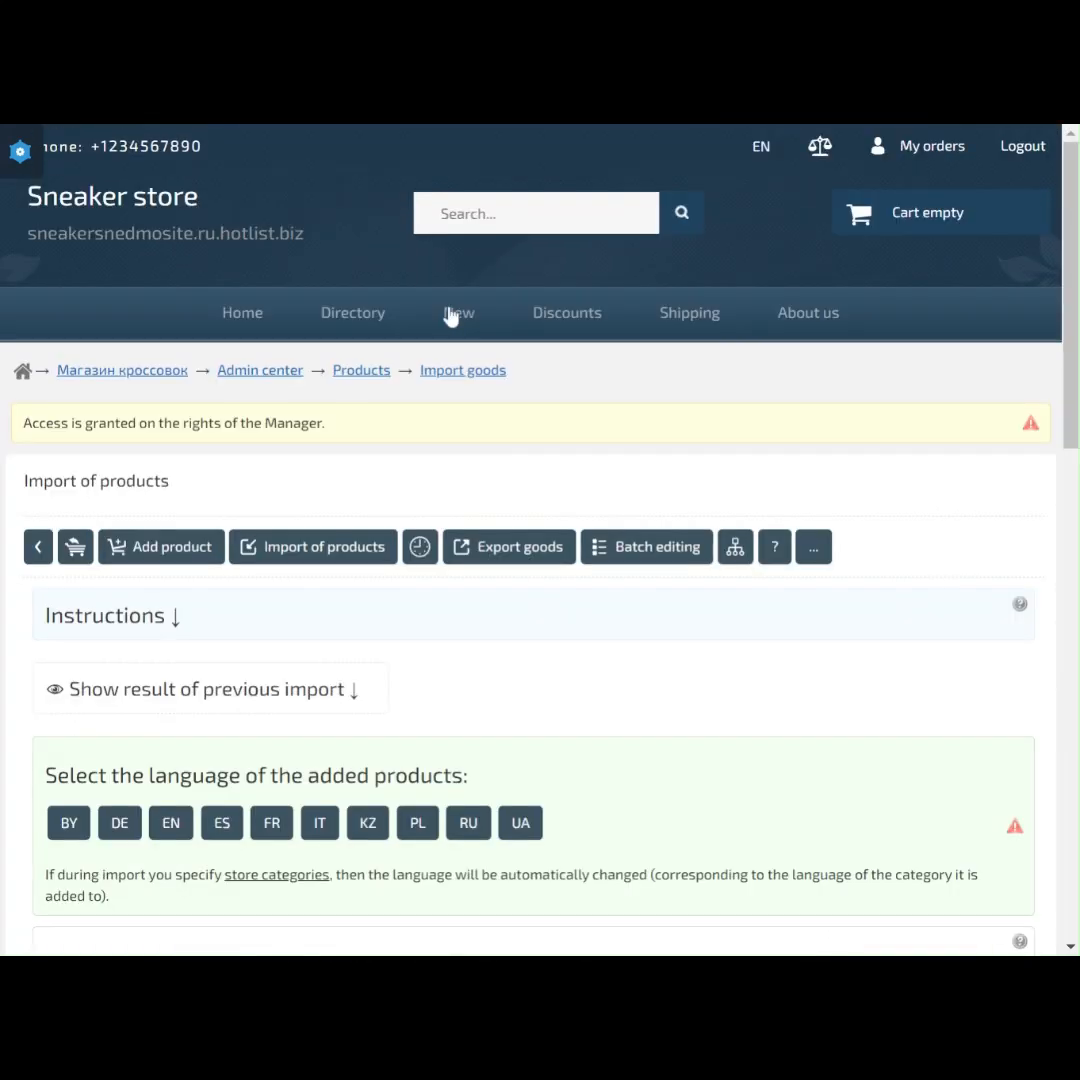
left_click(519, 628)
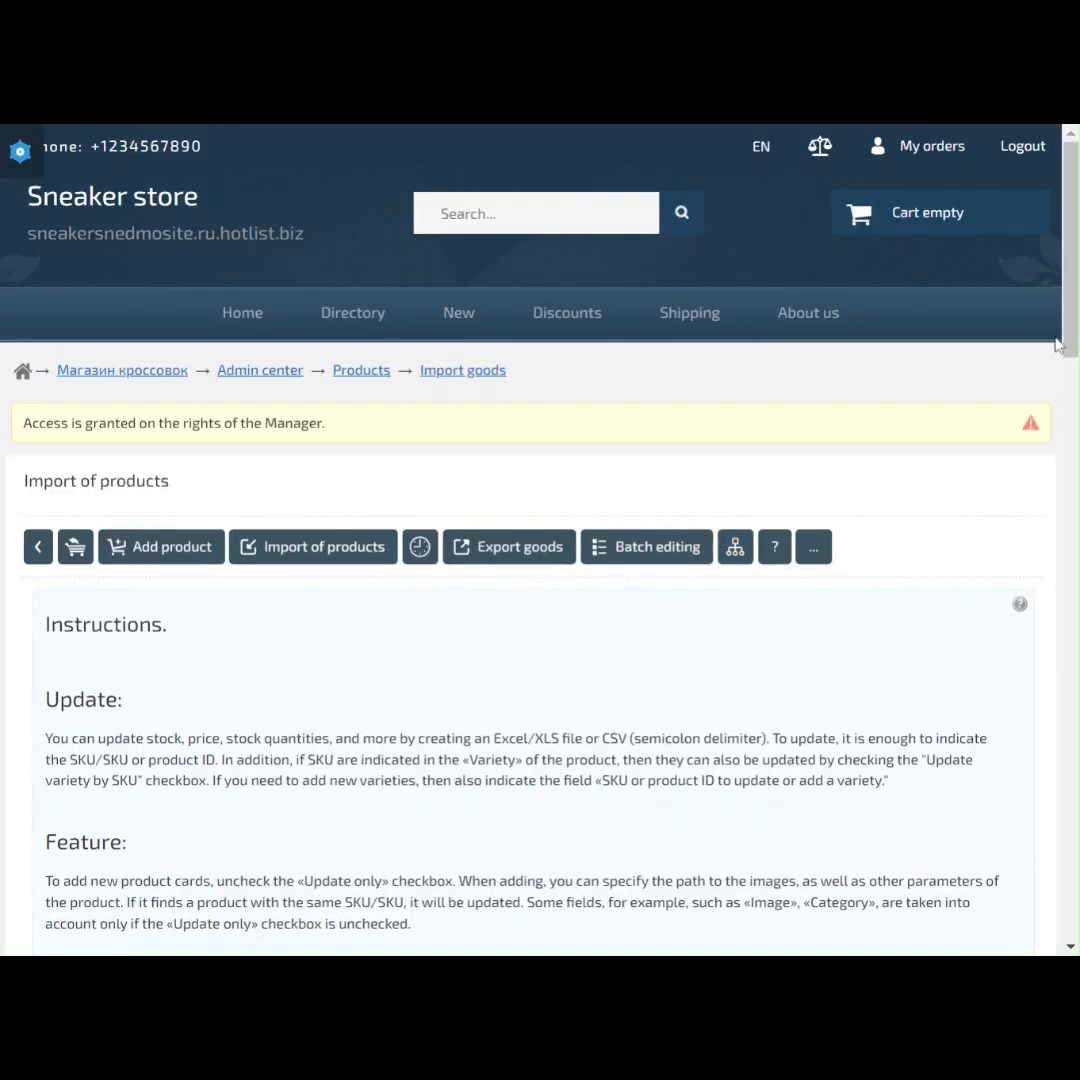
left_click_drag(1076, 289, 1077, 522)
left_click(248, 433)
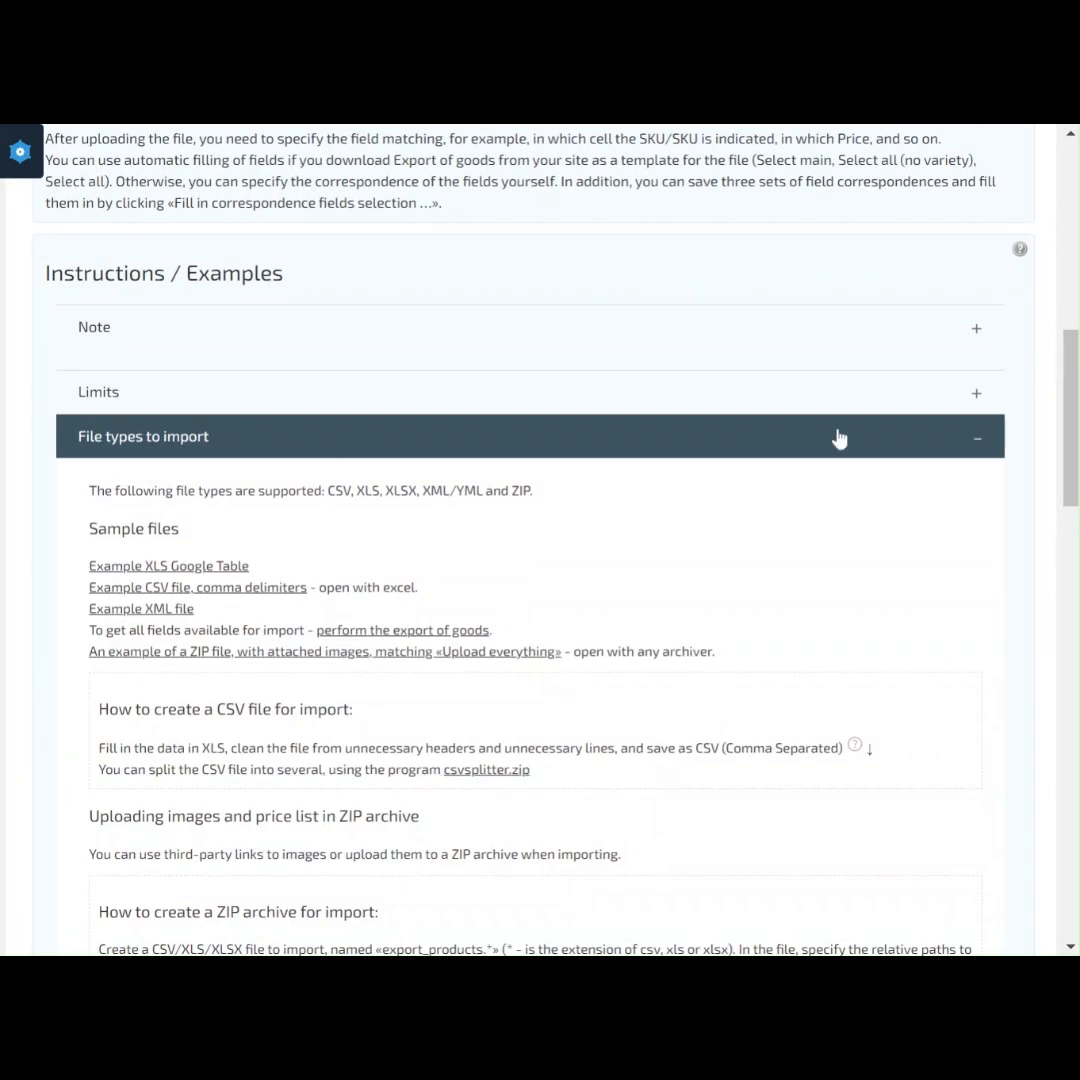
left_click_drag(1072, 398, 1064, 218)
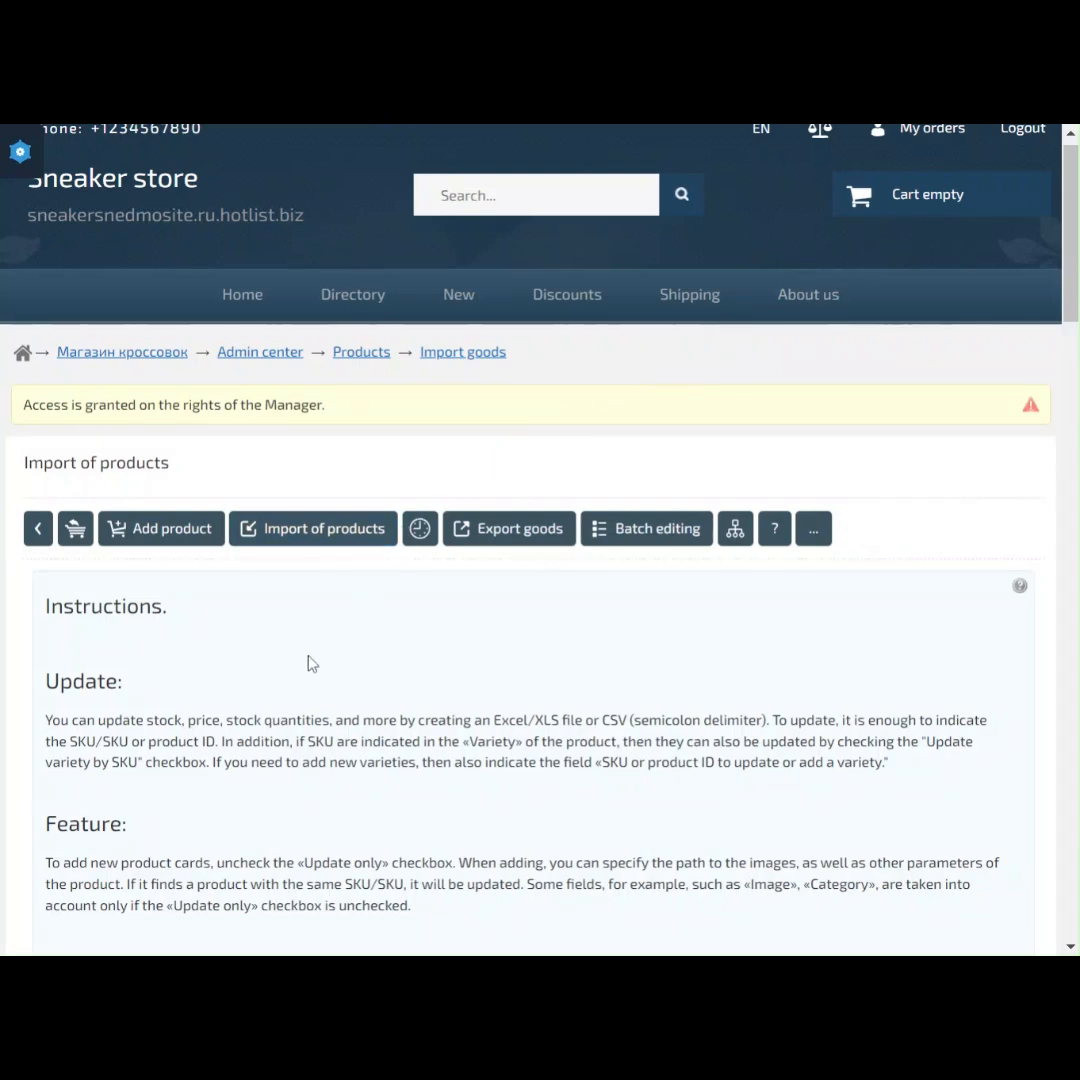
- Reopen the product import page and examine the results of the previous imports
scroll(312, 664, "down", 2)
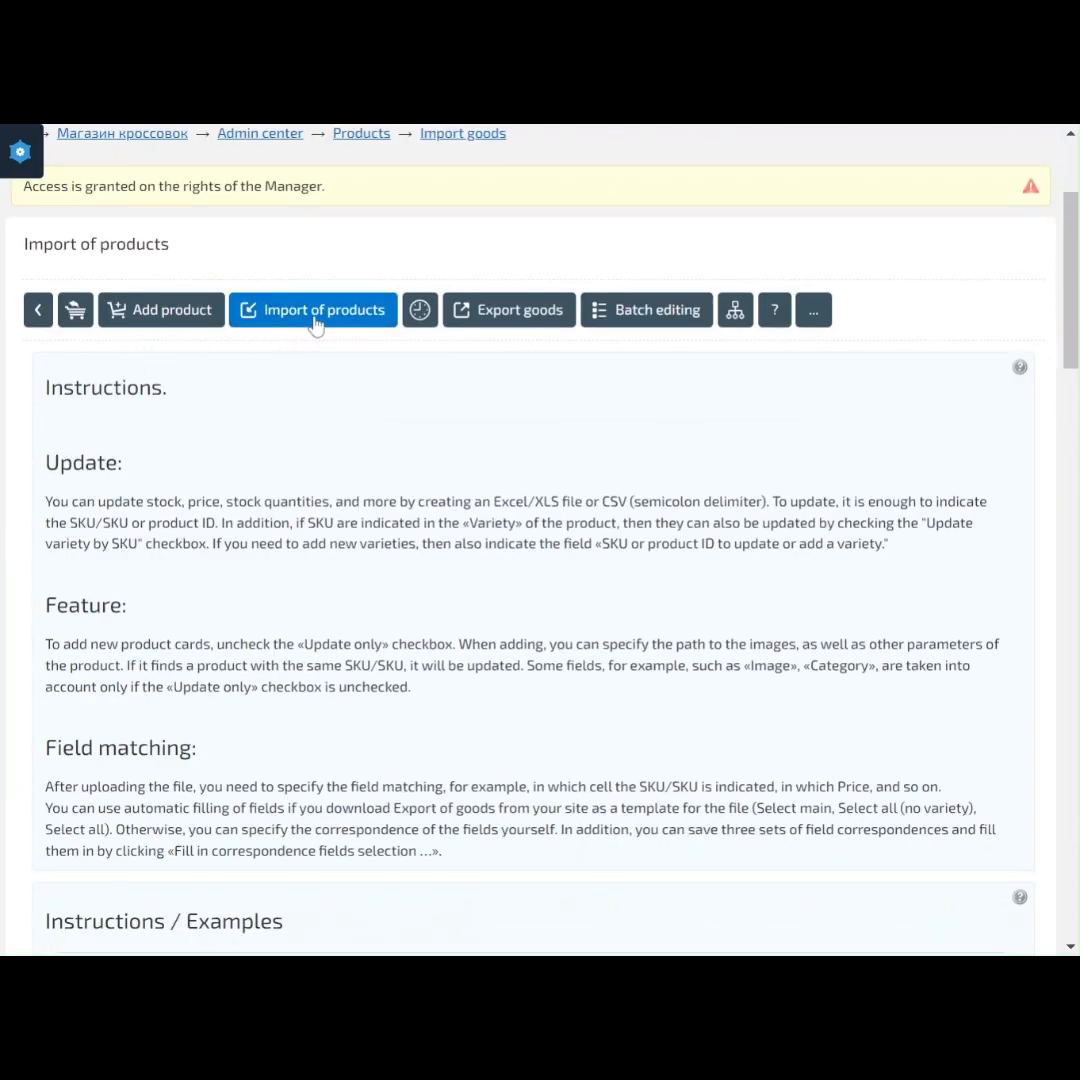
left_click(314, 312)
scroll(350, 572, "down", 2)
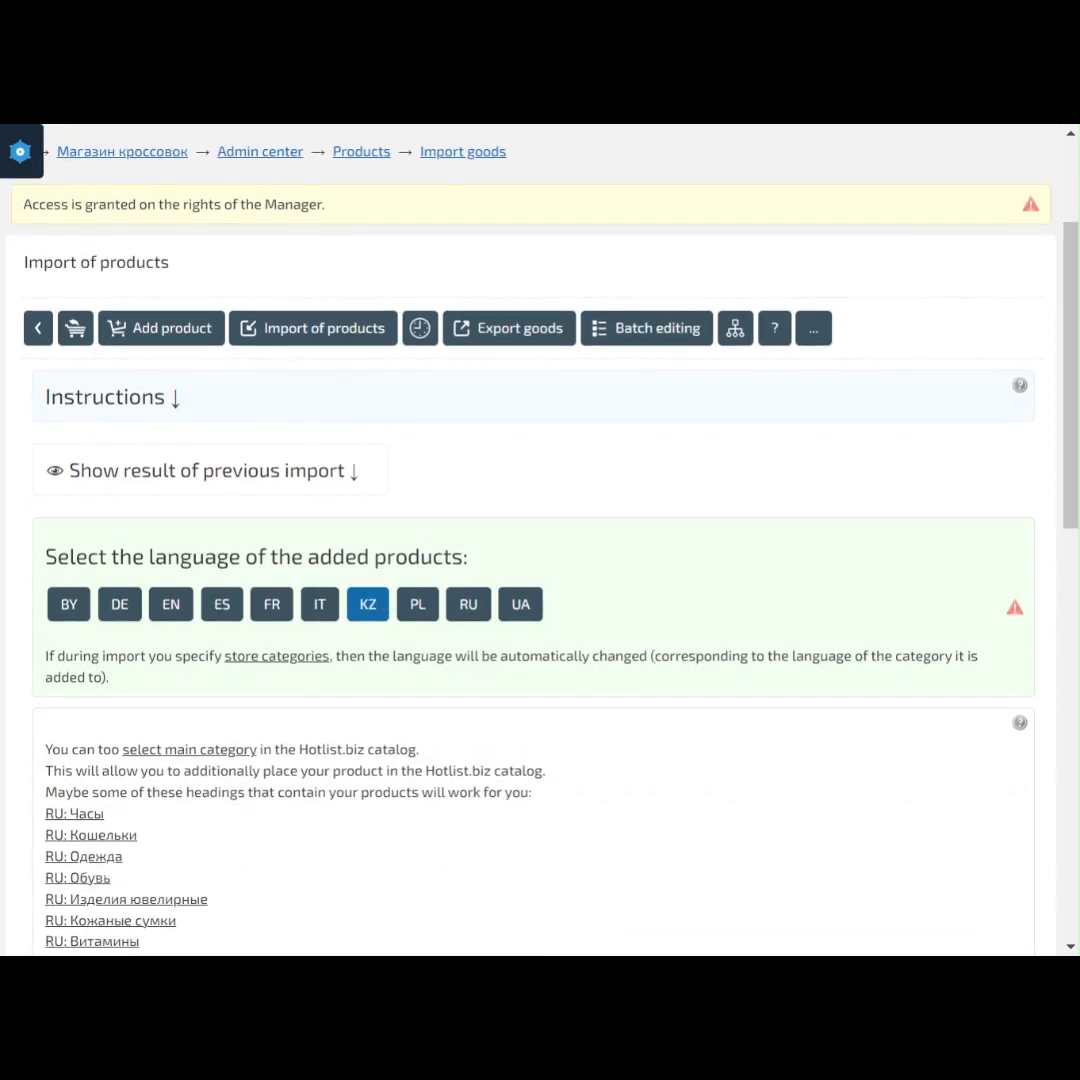
left_click(325, 480)
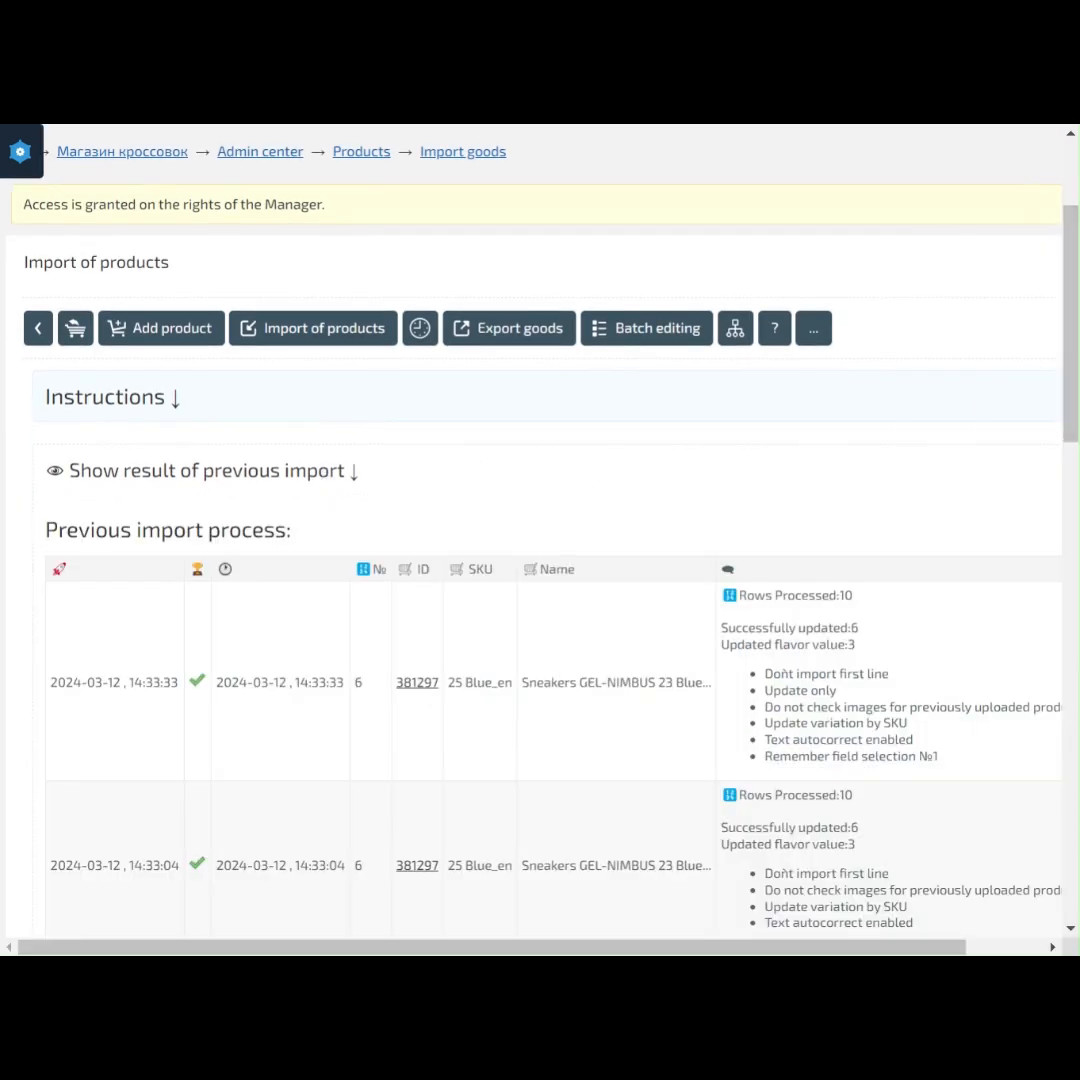
mouse_move(1074, 346)
left_mouse_down()
mouse_move(1073, 409)
mouse_move(1076, 355)
left_mouse_up()
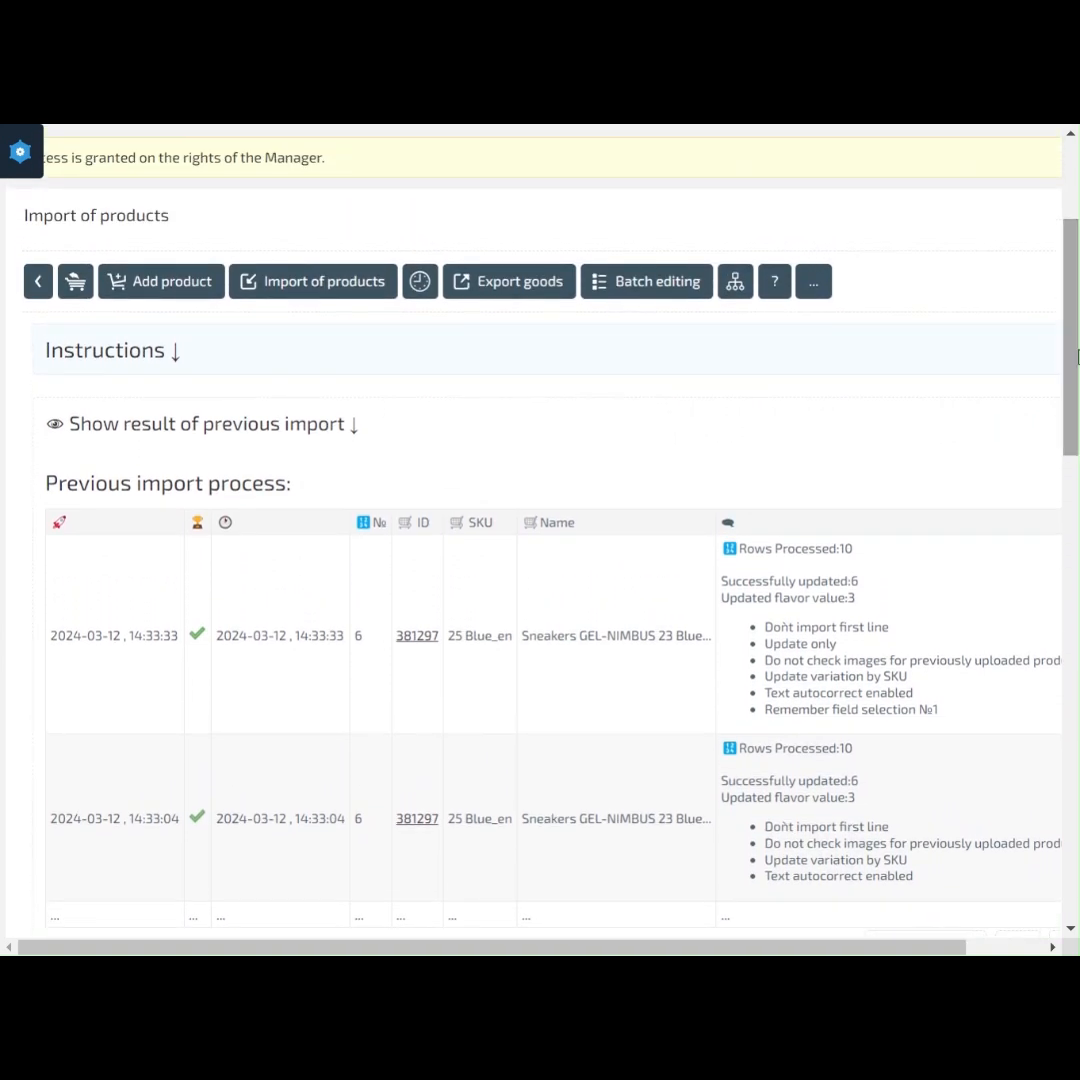
- View the previous import process on the automatic import page, then return to the file upload form for category Other en
left_click(420, 283)
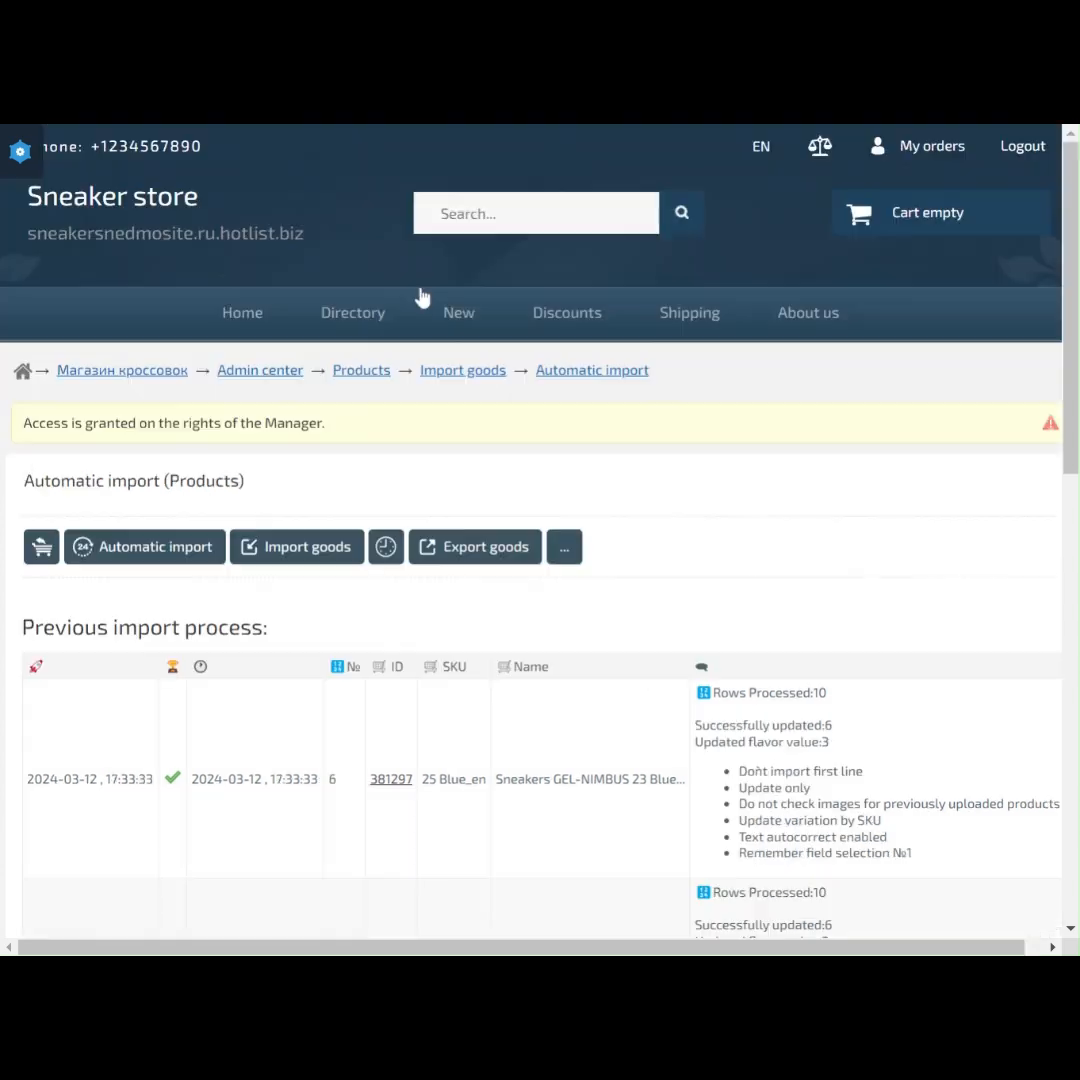
mouse_move(1073, 319)
left_mouse_down()
mouse_move(1070, 441)
mouse_move(1070, 316)
left_mouse_up()
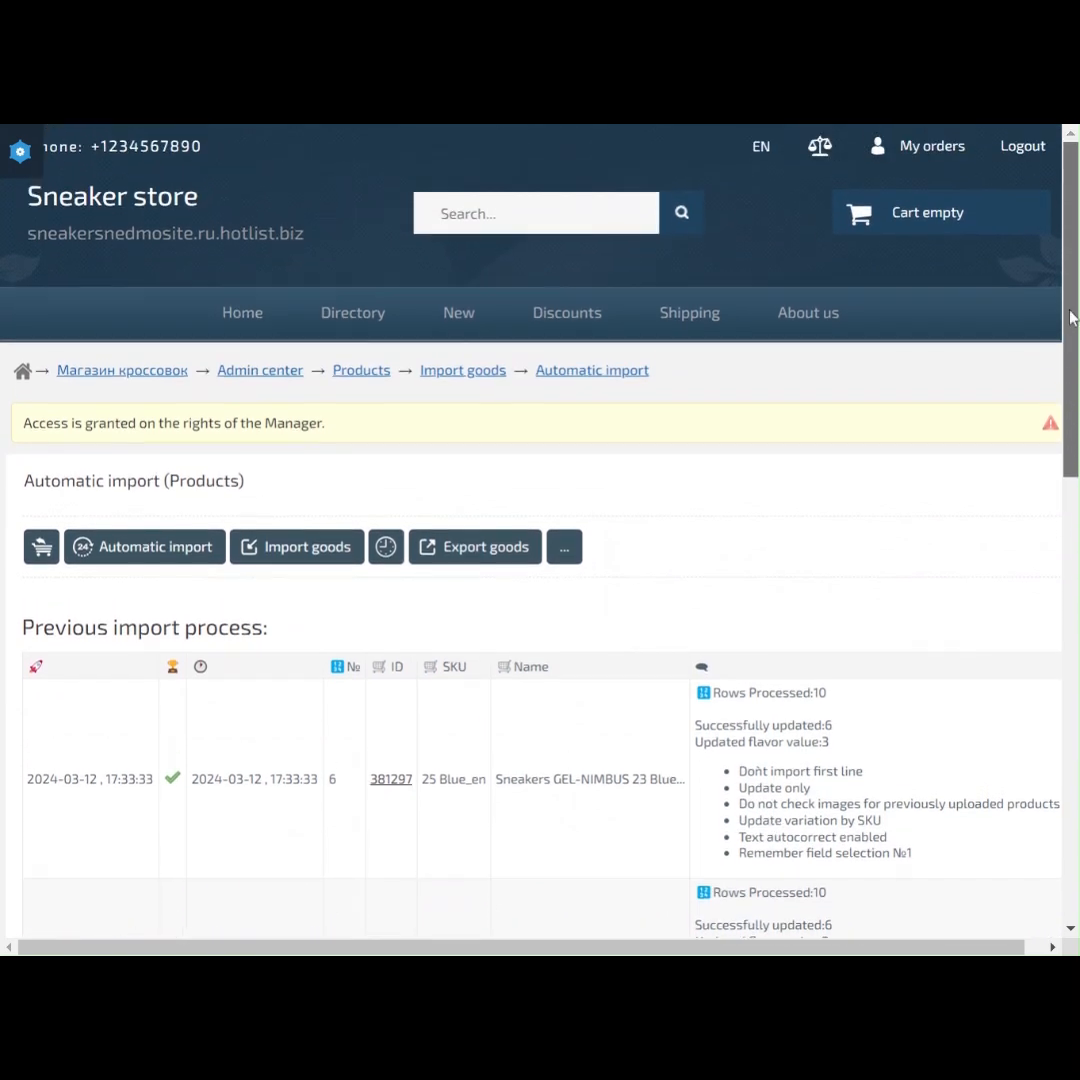
left_click(476, 548)
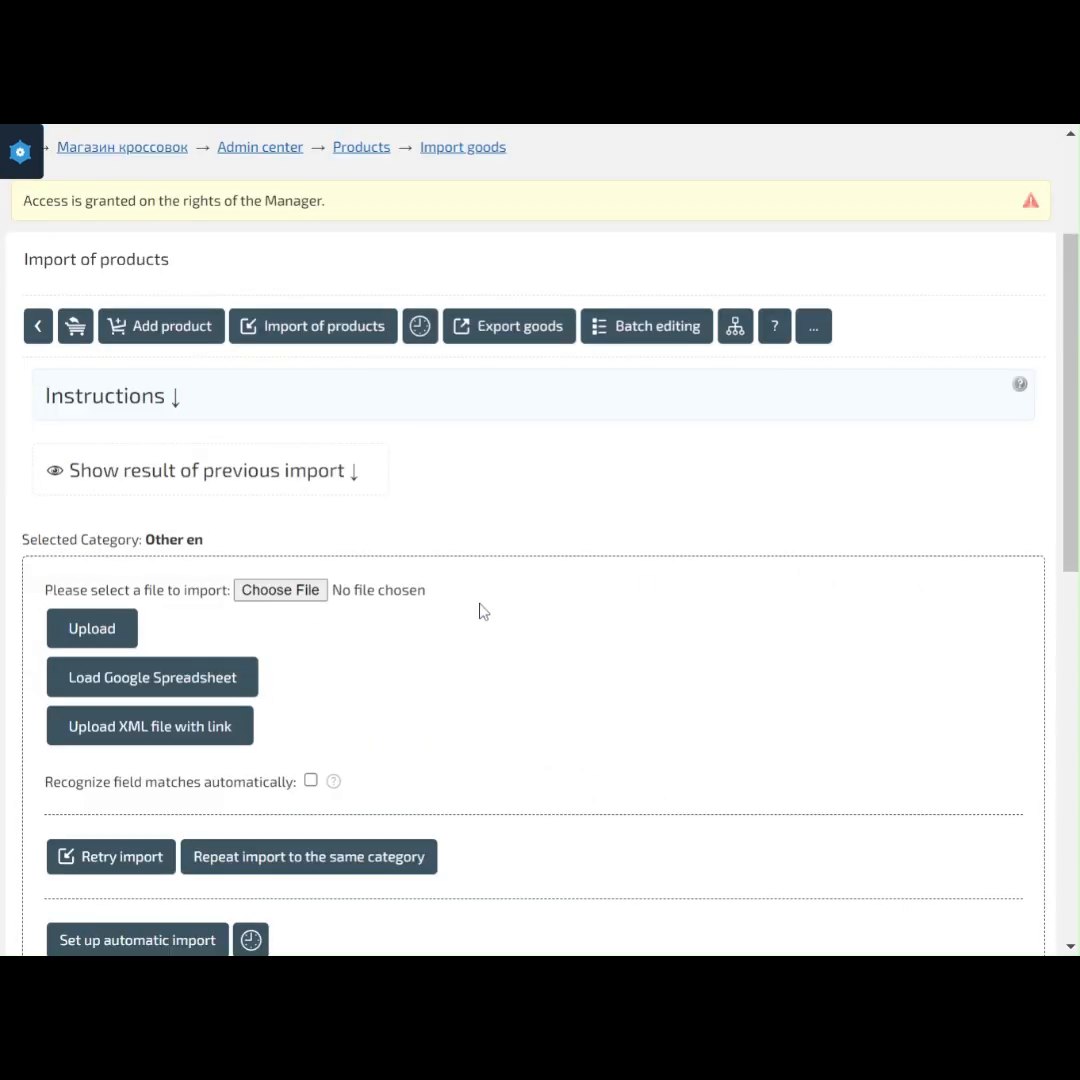
left_click_drag(1075, 350, 1068, 428)
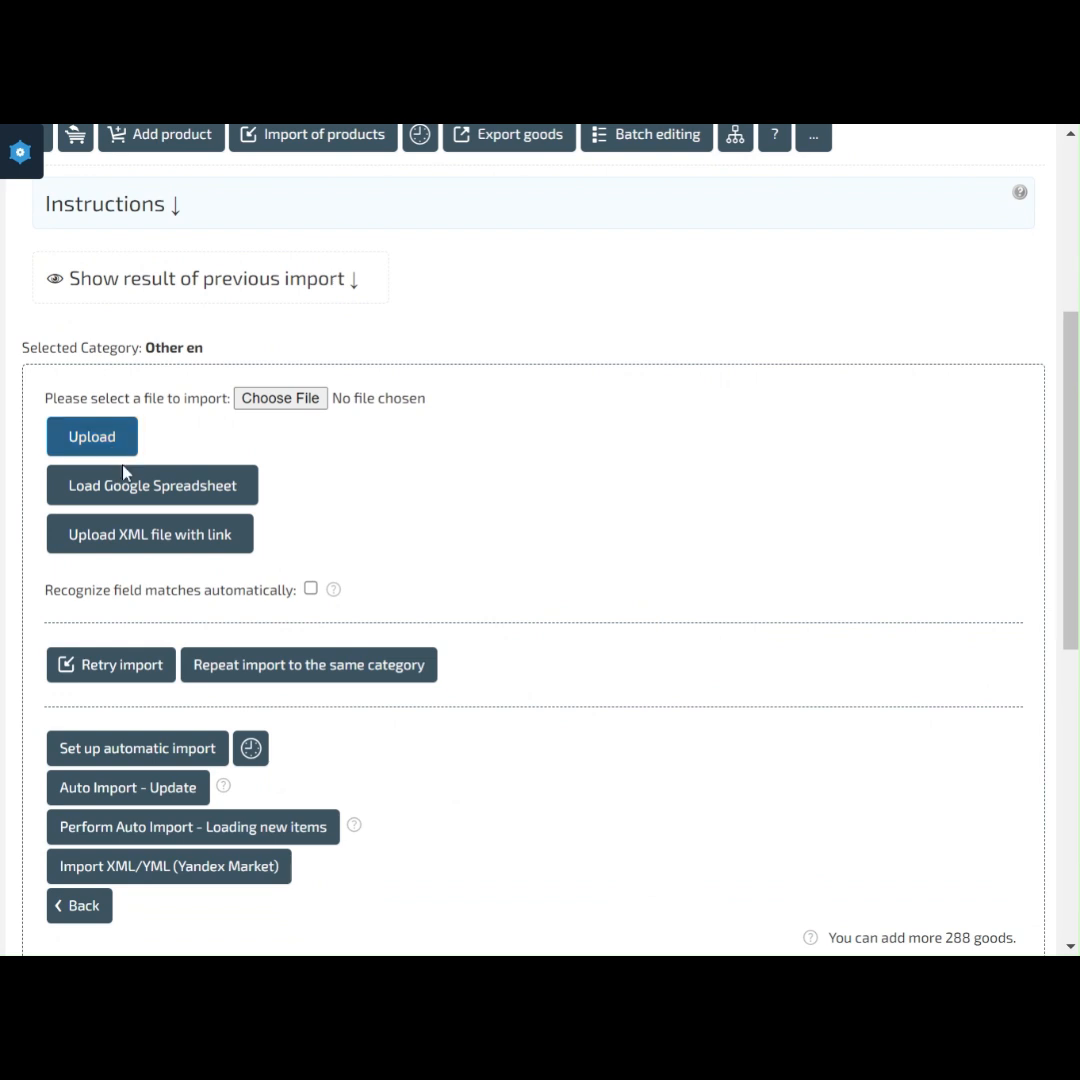